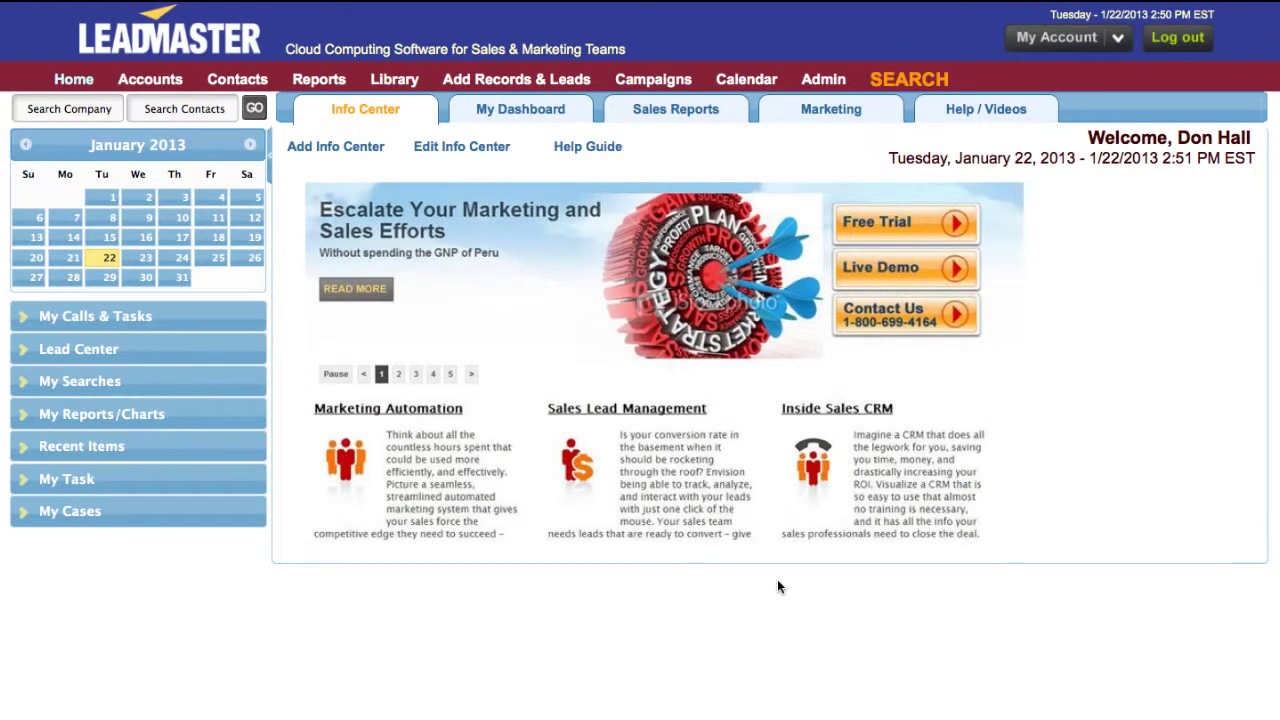
- Open the list of email campaigns and collapse the calendar sidebar
left_click(652, 88)
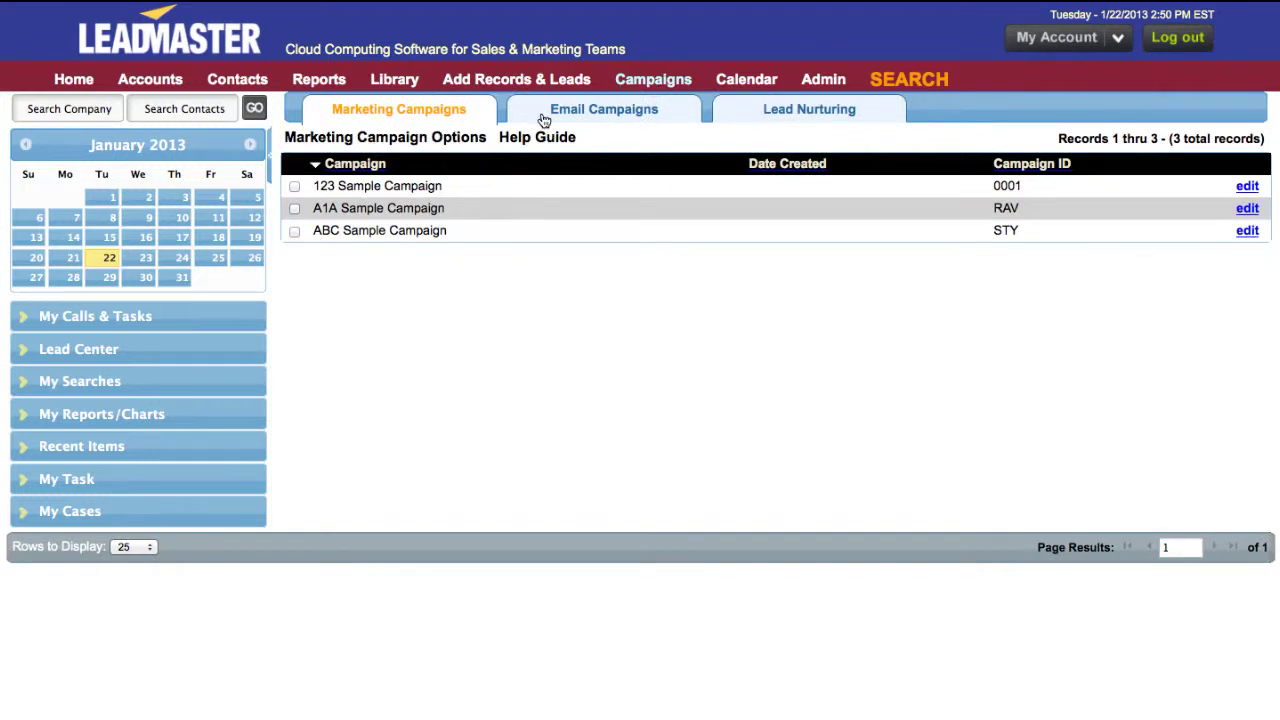
mouse_move(646, 80)
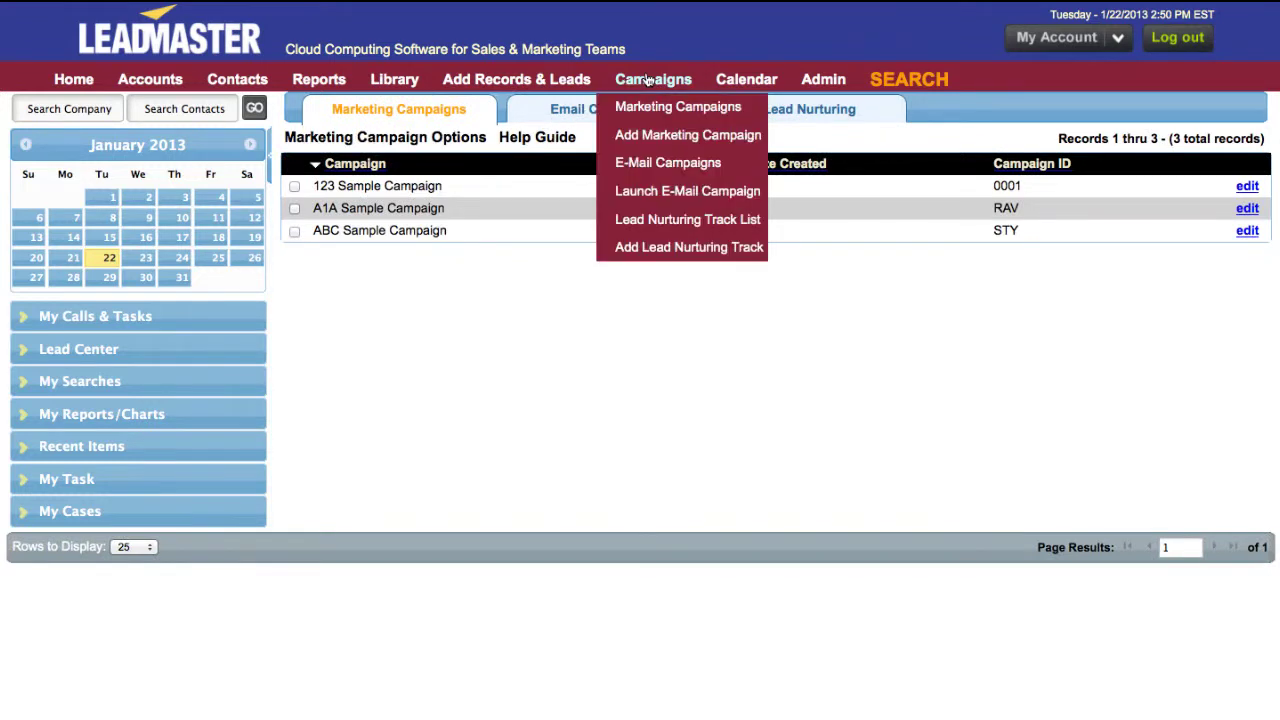
left_click(651, 168)
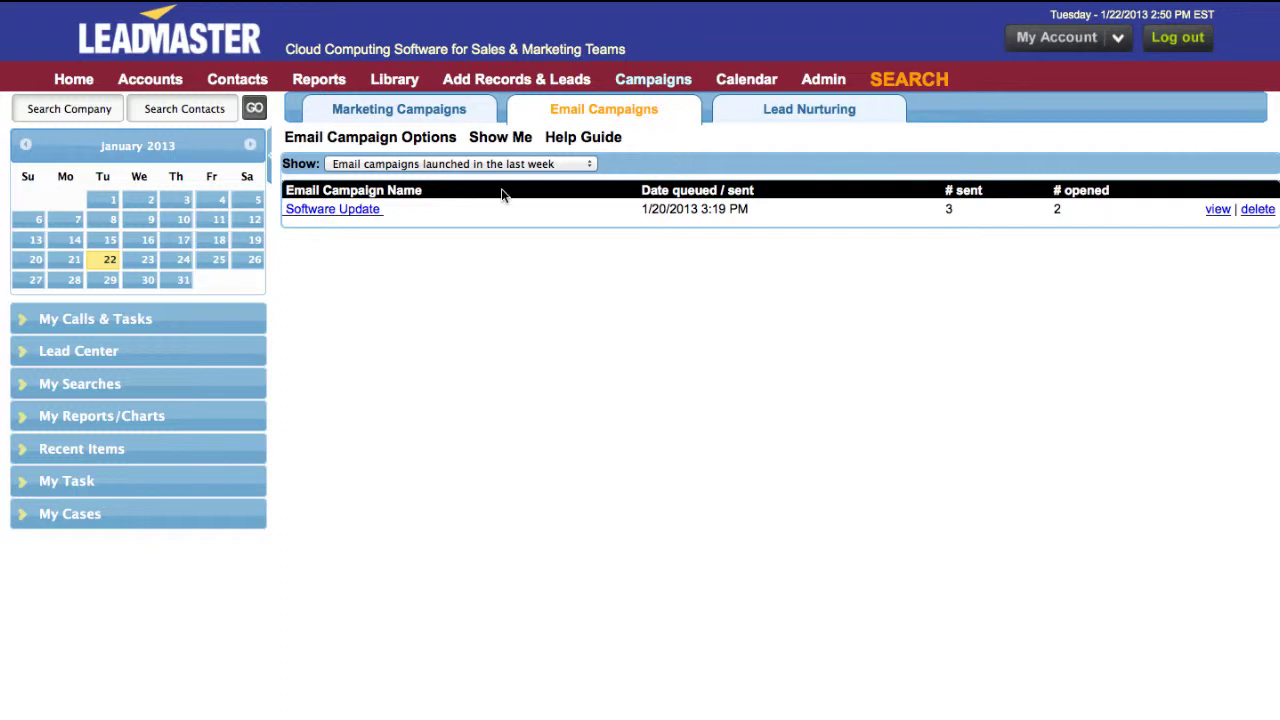
left_click(279, 172)
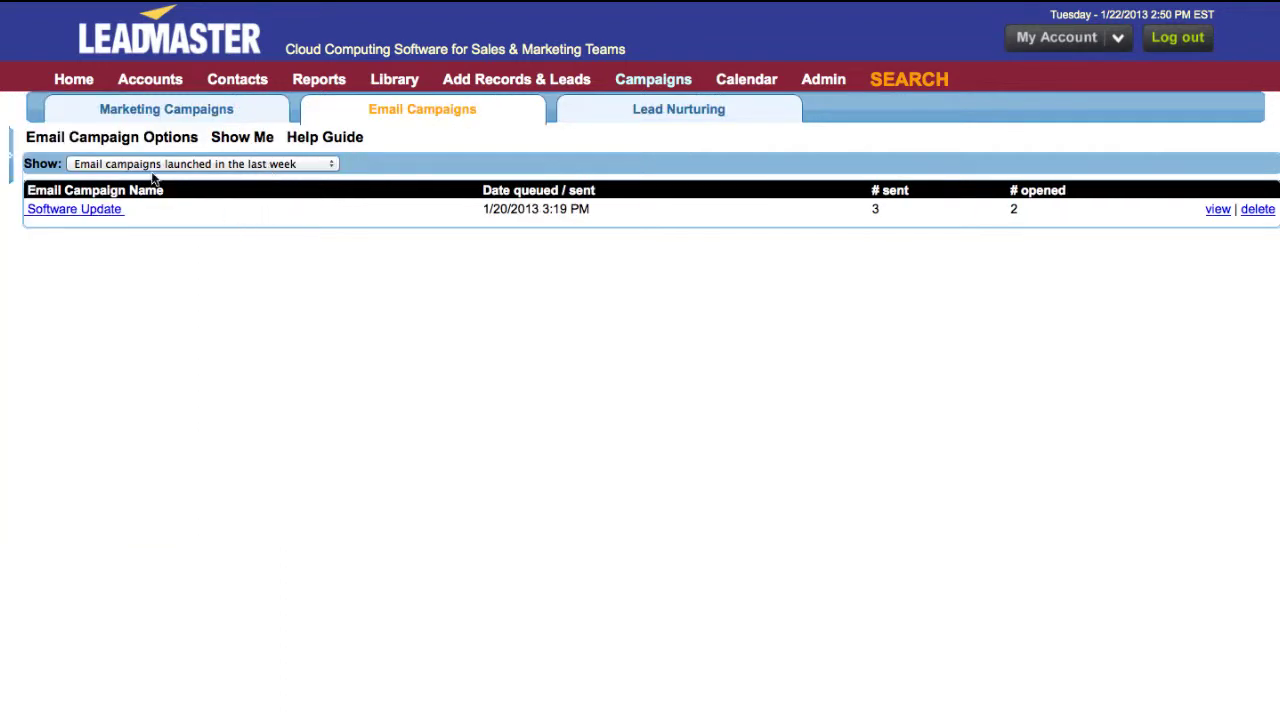
- Check which launch time ranges the email campaign list can be filtered by
mouse_move(129, 150)
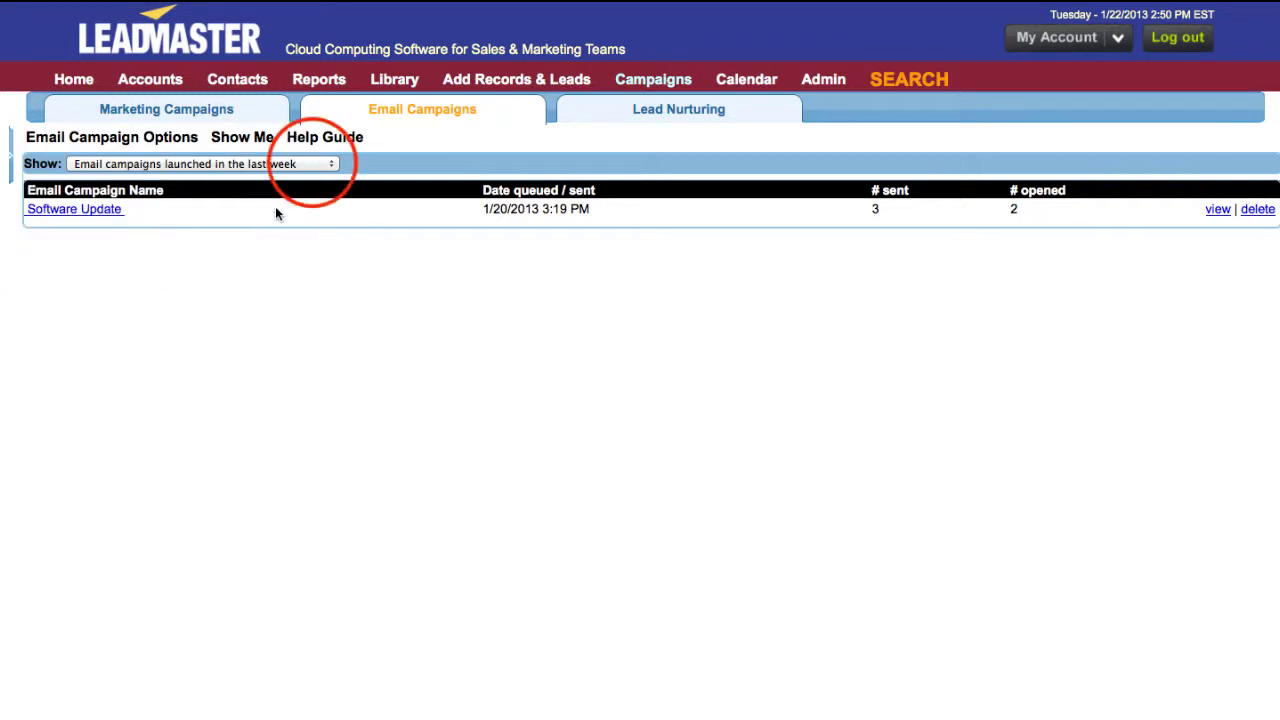
left_click(310, 164)
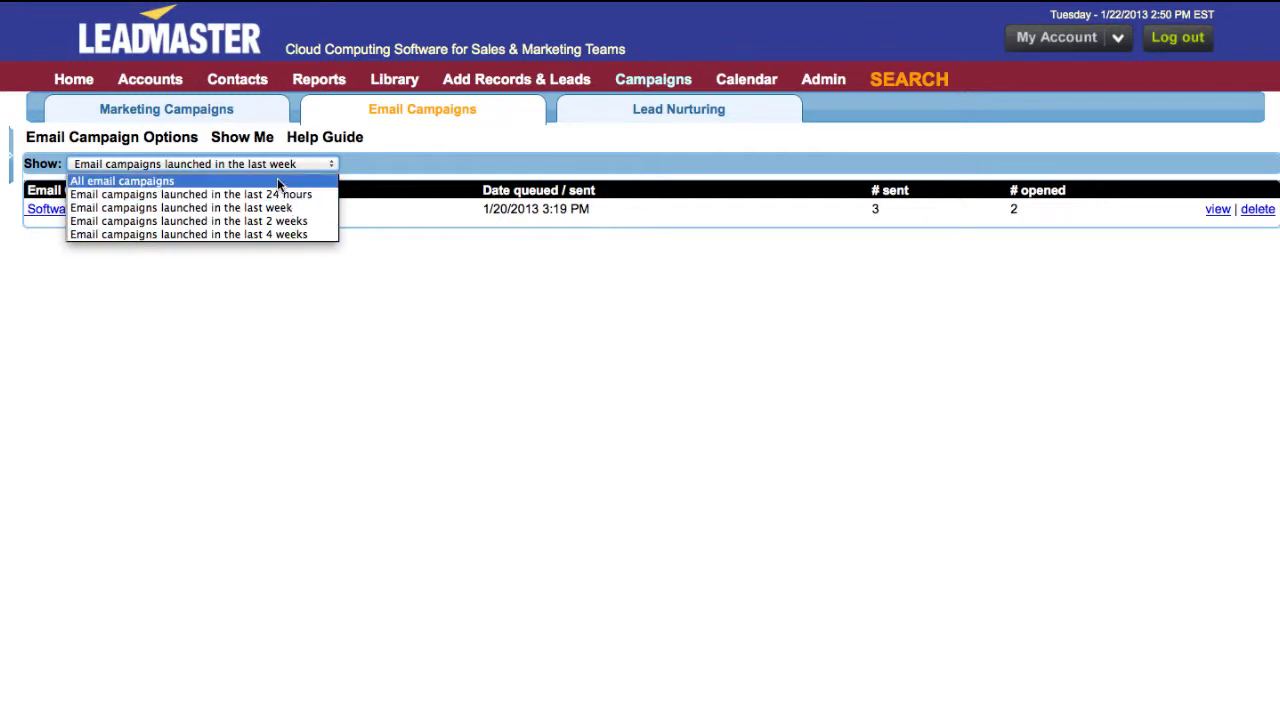
left_click(390, 164)
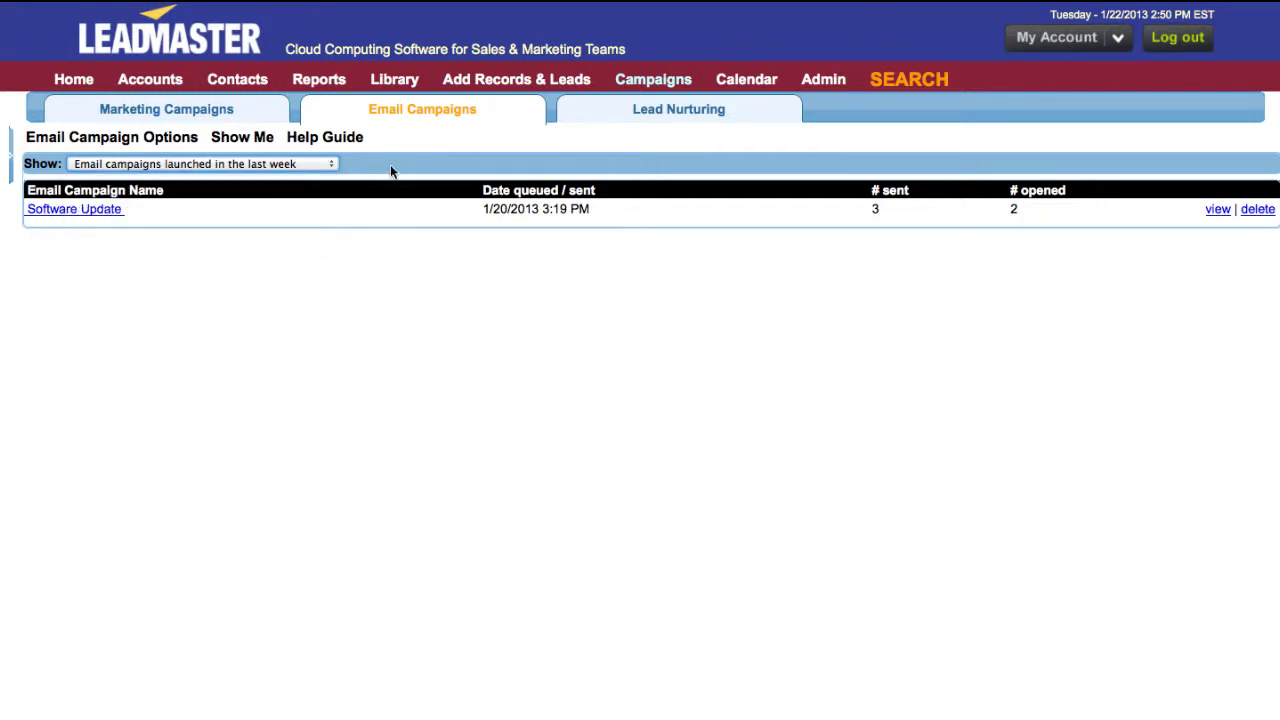
- View the Software Update campaign's report page, return to the campaign list and view its email message
left_click(83, 210)
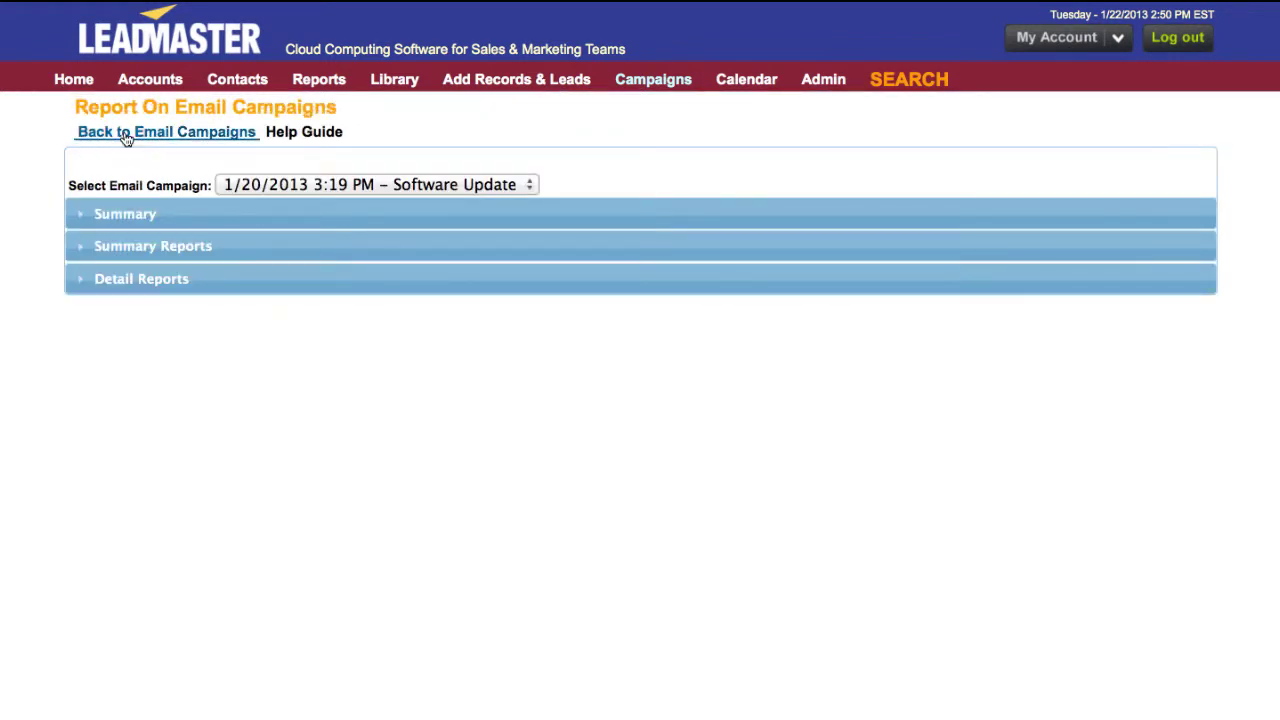
left_click(127, 136)
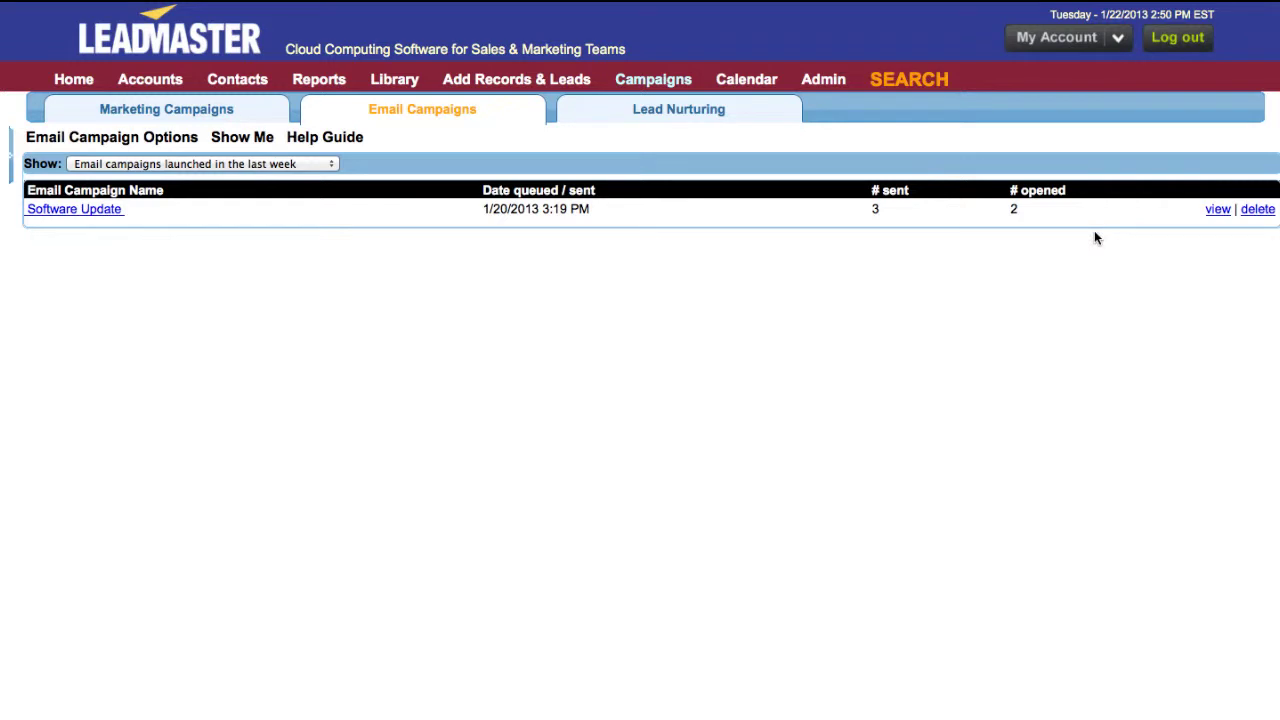
left_click(1218, 211)
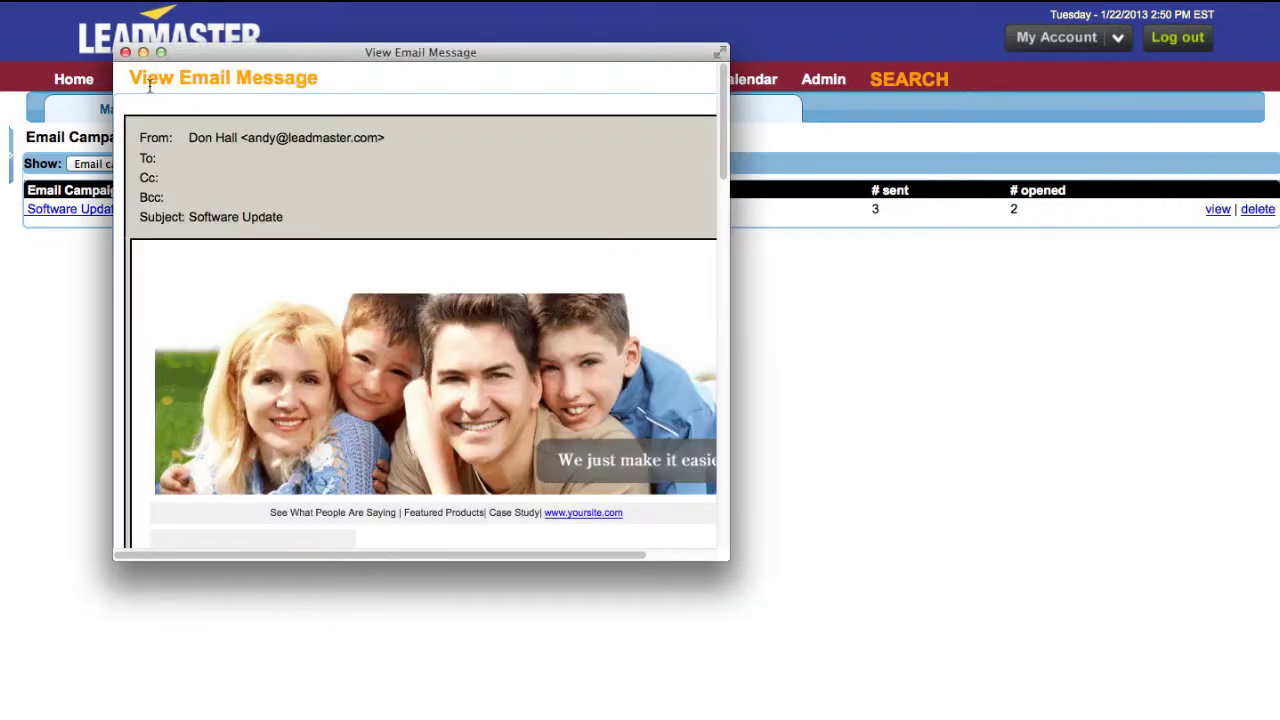
left_click(125, 52)
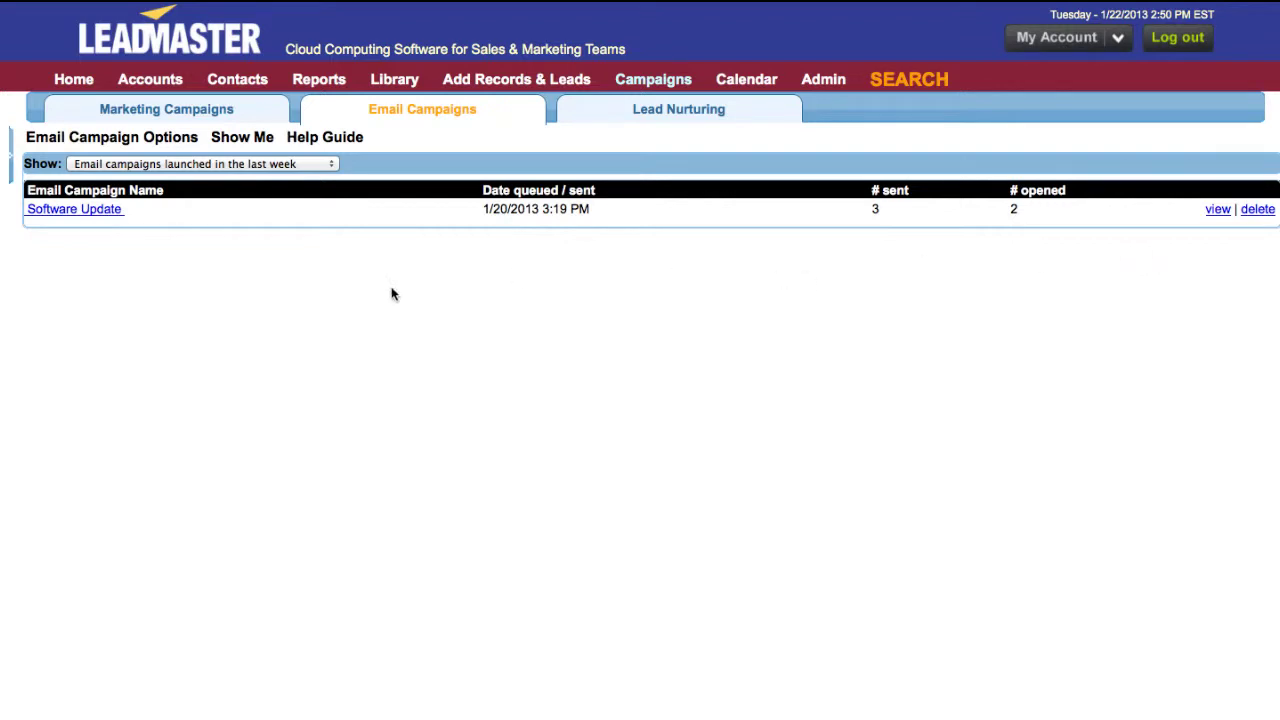
- Start launching a new email campaign and name it "January Newsletter"
left_click(165, 142)
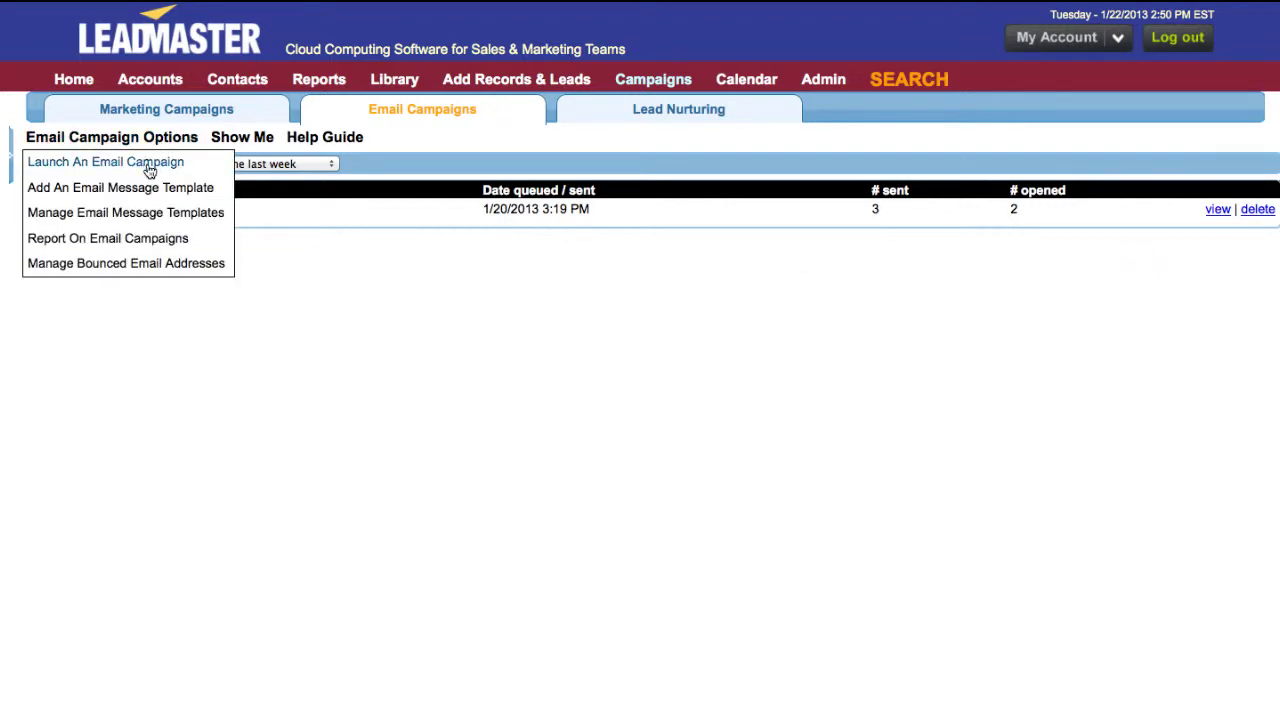
left_click(155, 162)
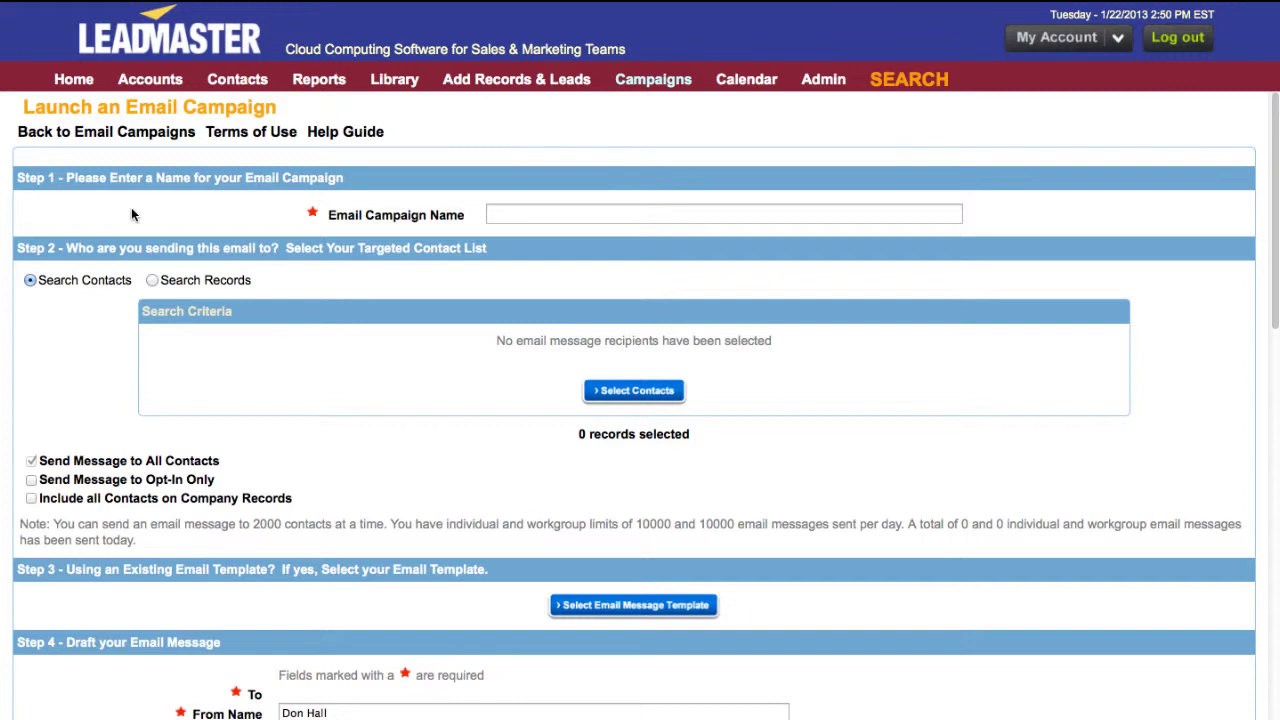
left_click_drag(18, 178, 206, 184)
left_click(203, 222)
type("January Newsletter")
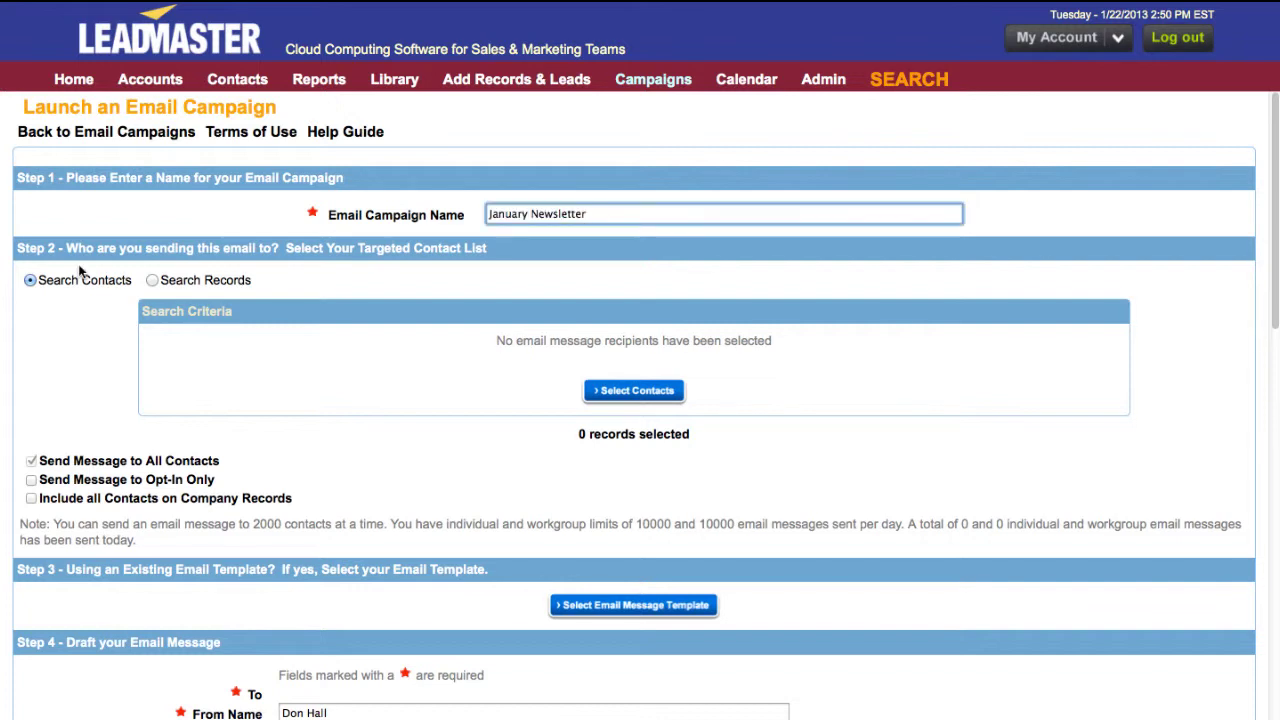
left_click_drag(30, 248, 274, 252)
left_click(91, 288)
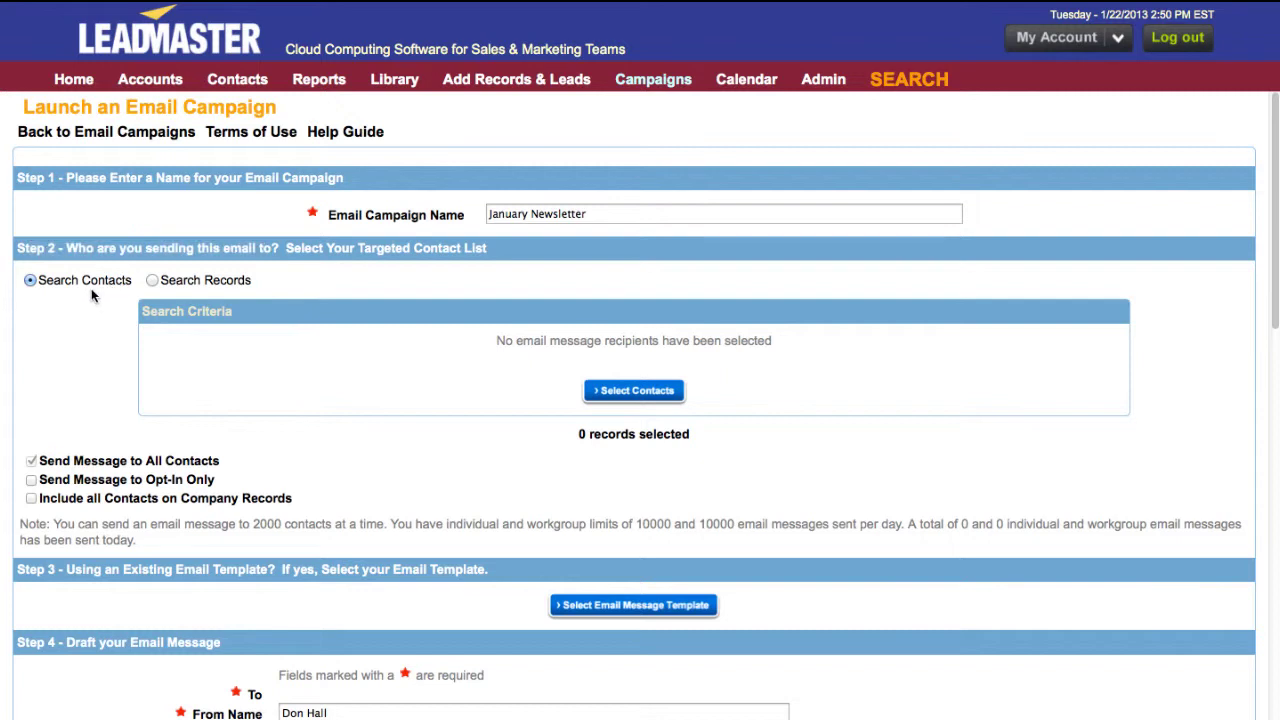
left_click_drag(67, 289, 257, 287)
left_click(198, 281)
left_click(257, 287)
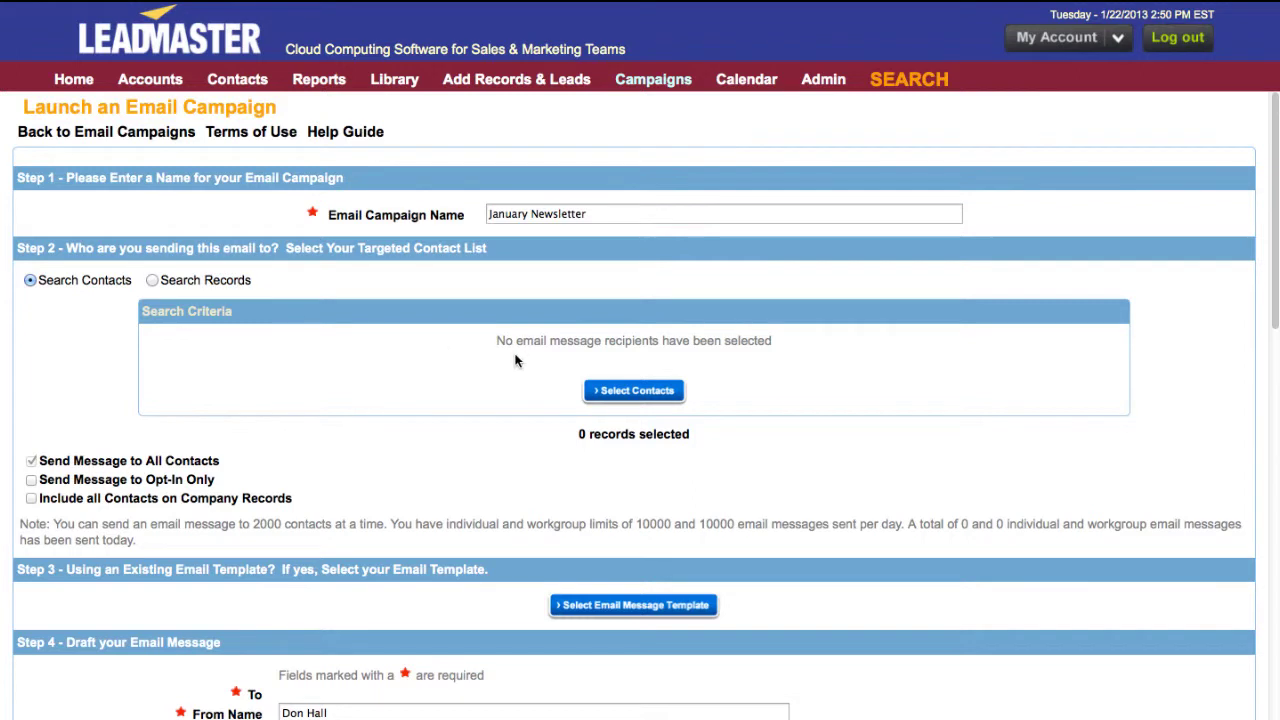
left_click(629, 392)
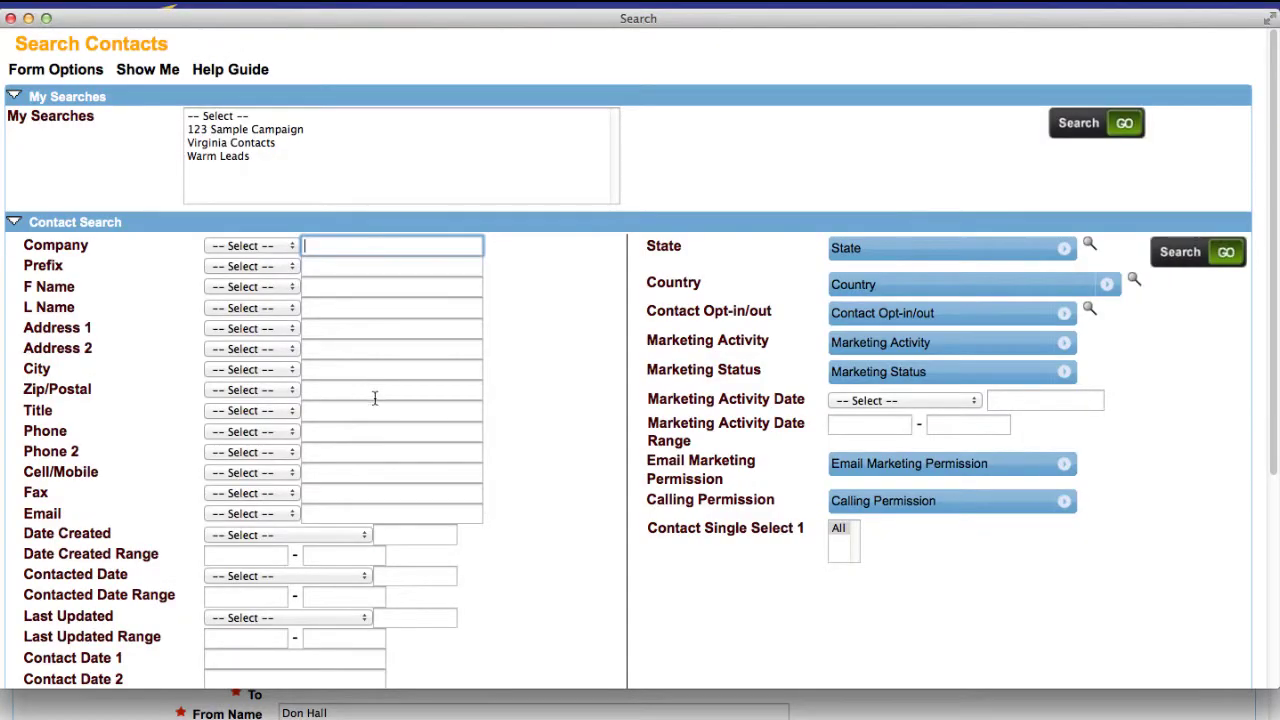
left_click(355, 512)
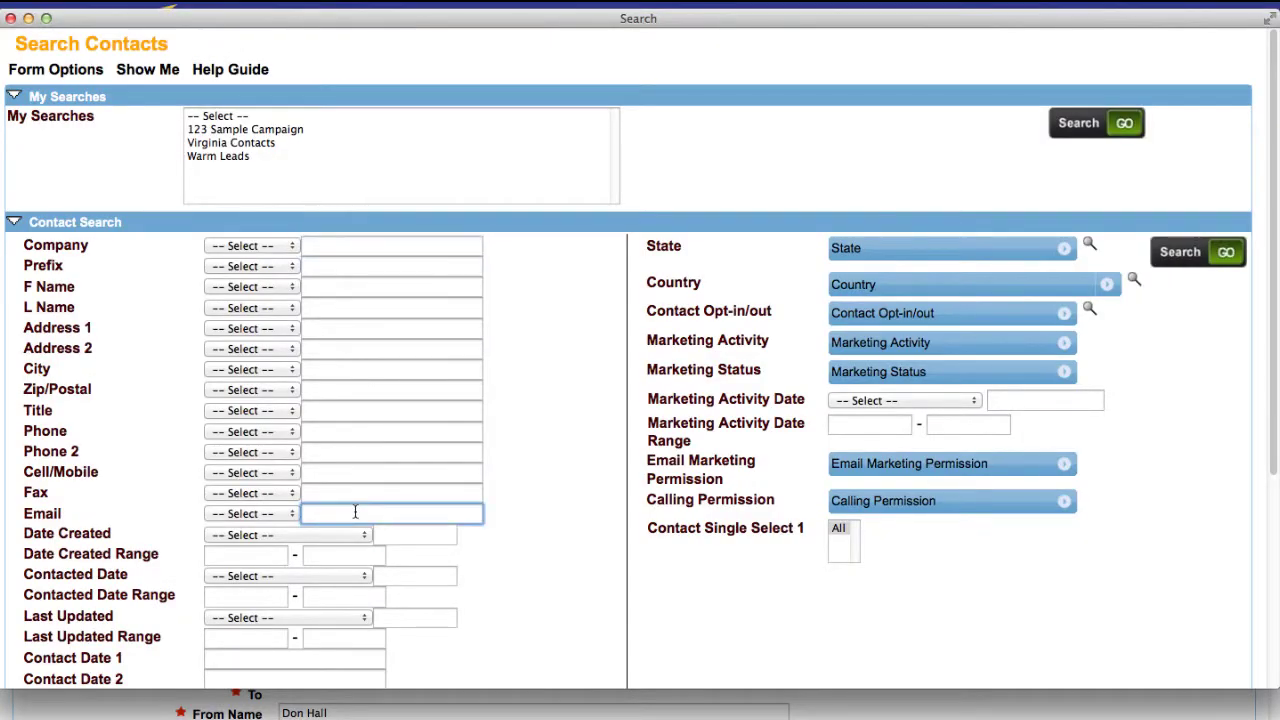
type("@leadmaster.com")
left_click(268, 517)
left_click(258, 570)
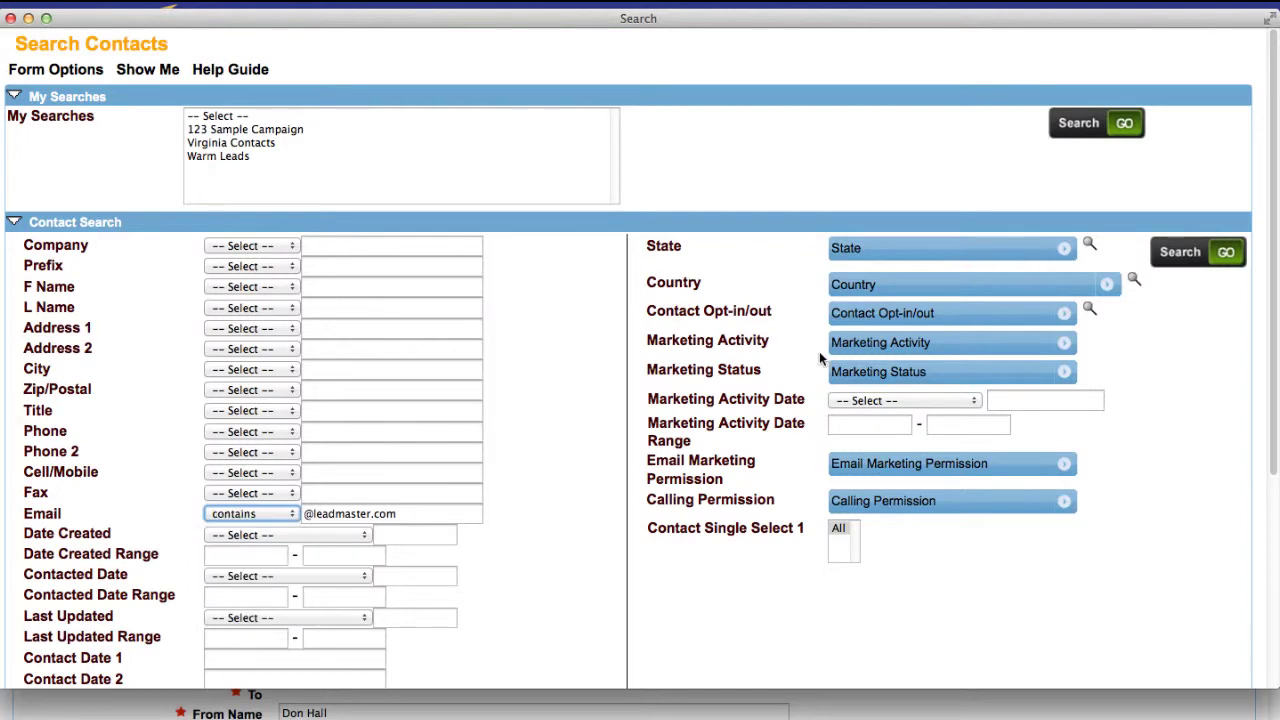
left_click(1194, 252)
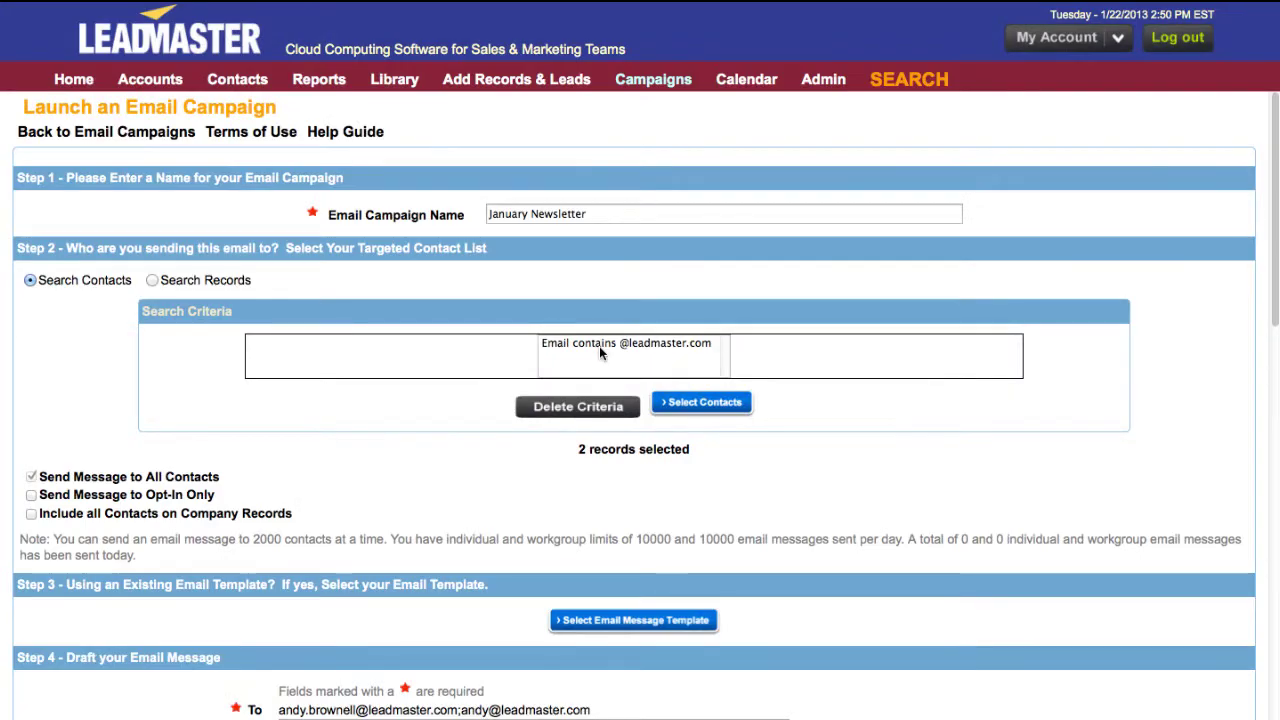
- Review the recipient search criterion and the options for all contacts, opt-in only and all contacts on company records
left_click(599, 345)
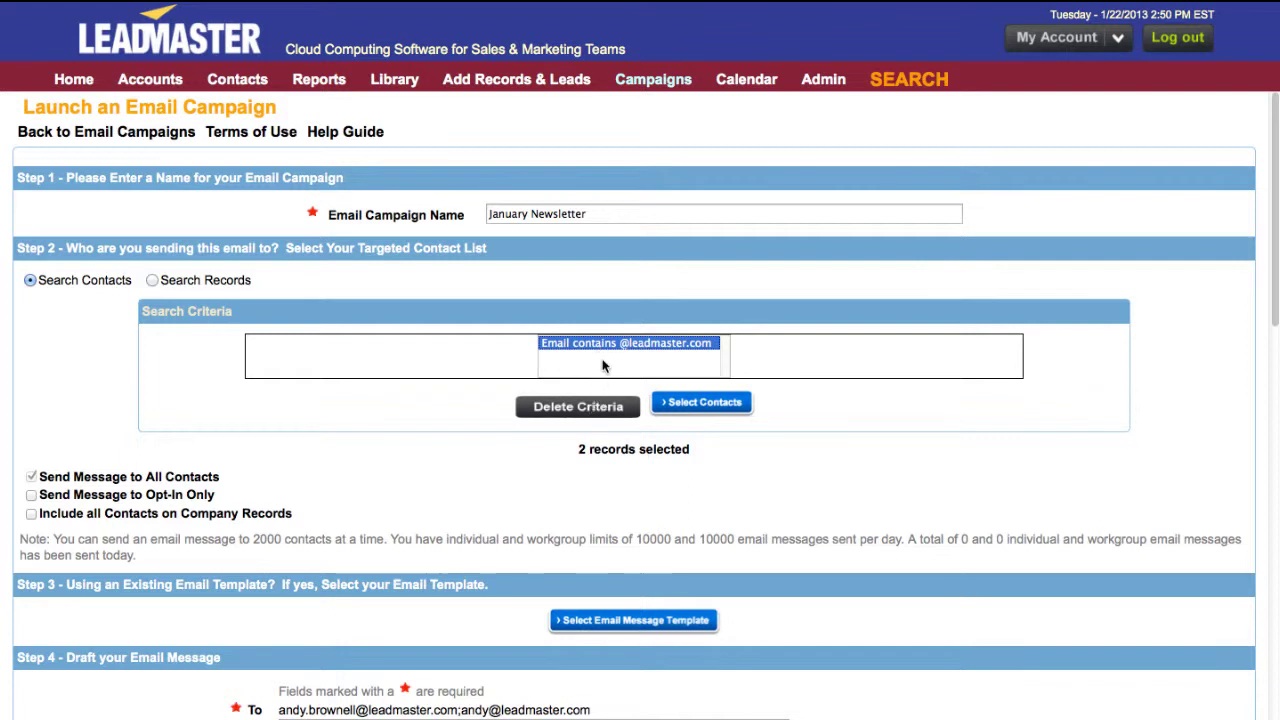
left_click(248, 486)
left_click_drag(248, 486, 40, 473)
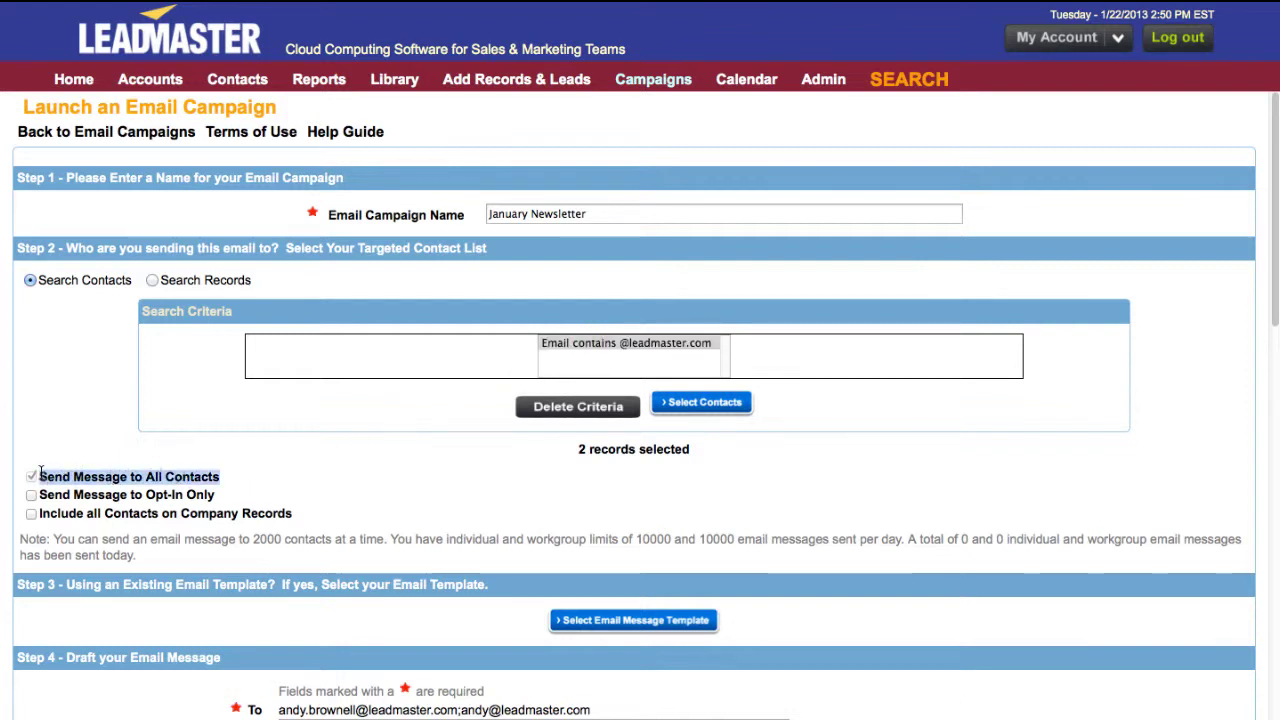
left_click(263, 503)
left_click_drag(263, 503, 40, 497)
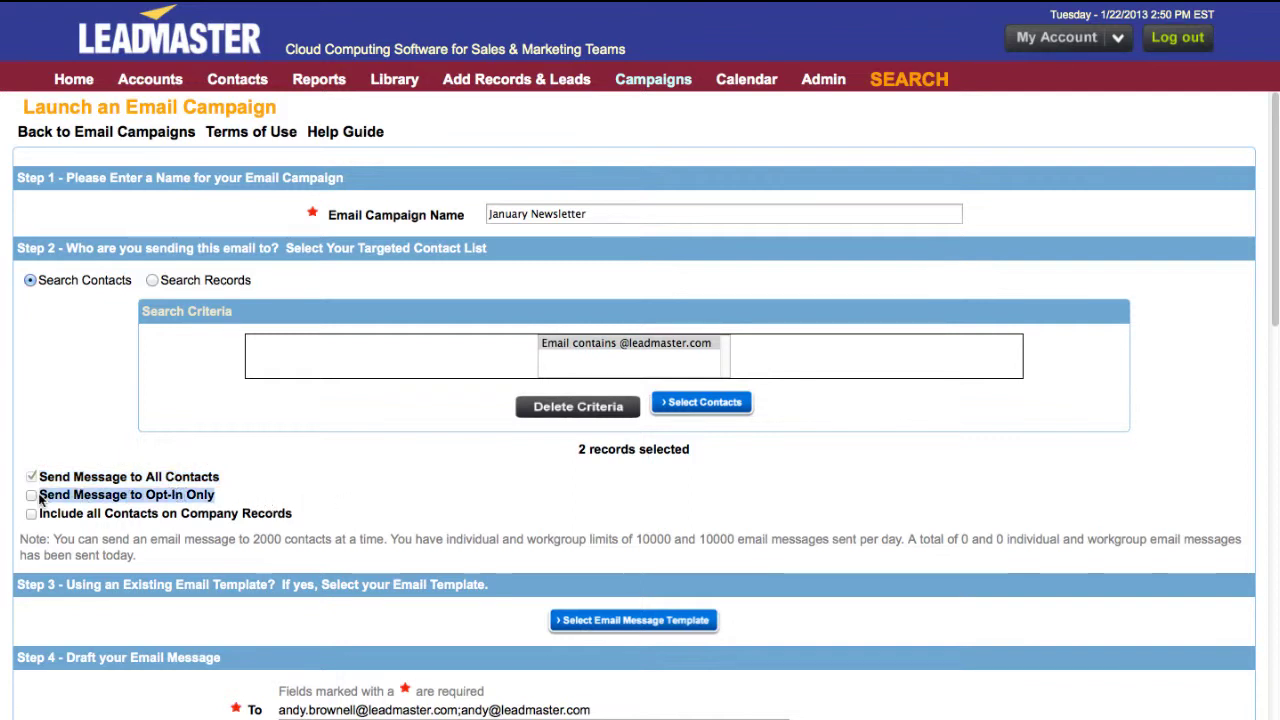
left_click(310, 514)
left_click_drag(310, 517, 42, 516)
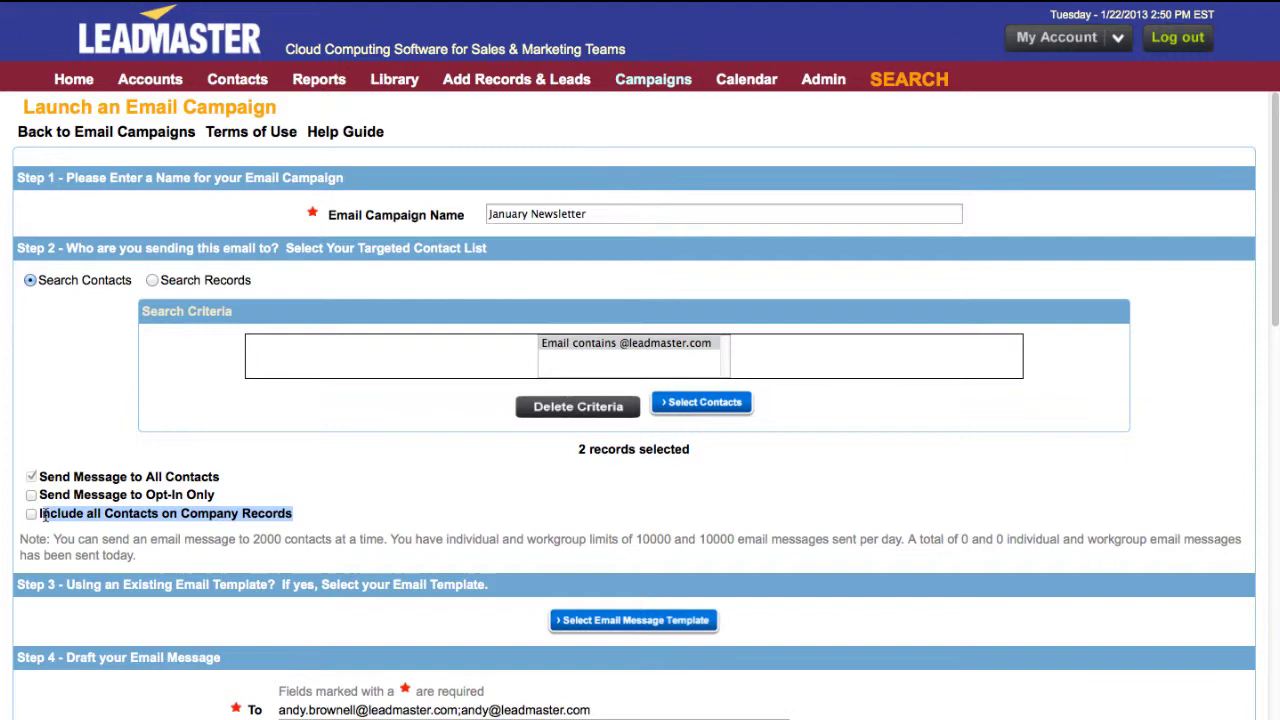
left_click(316, 515)
- Look through the personal, group and global email templates and load the global template "Newsletter 1 - Blue-Green" into the campaign
scroll(316, 515, "down", 5)
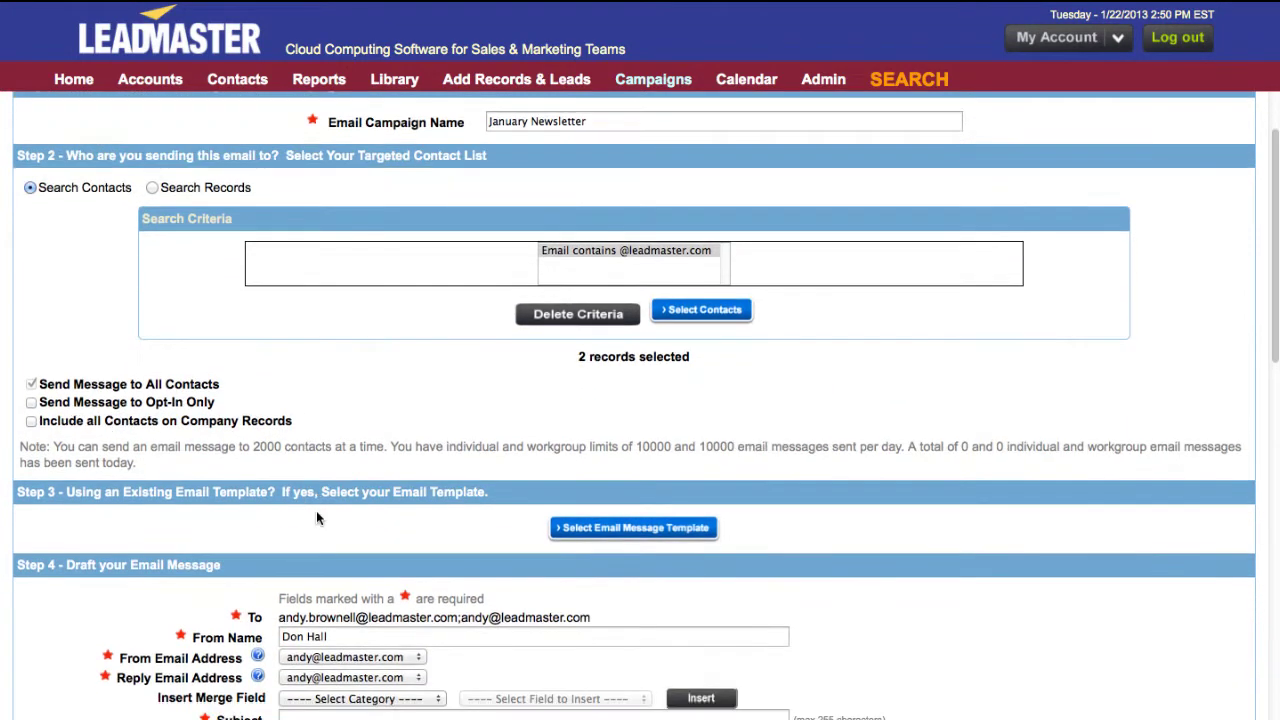
scroll(316, 510, "down", 5)
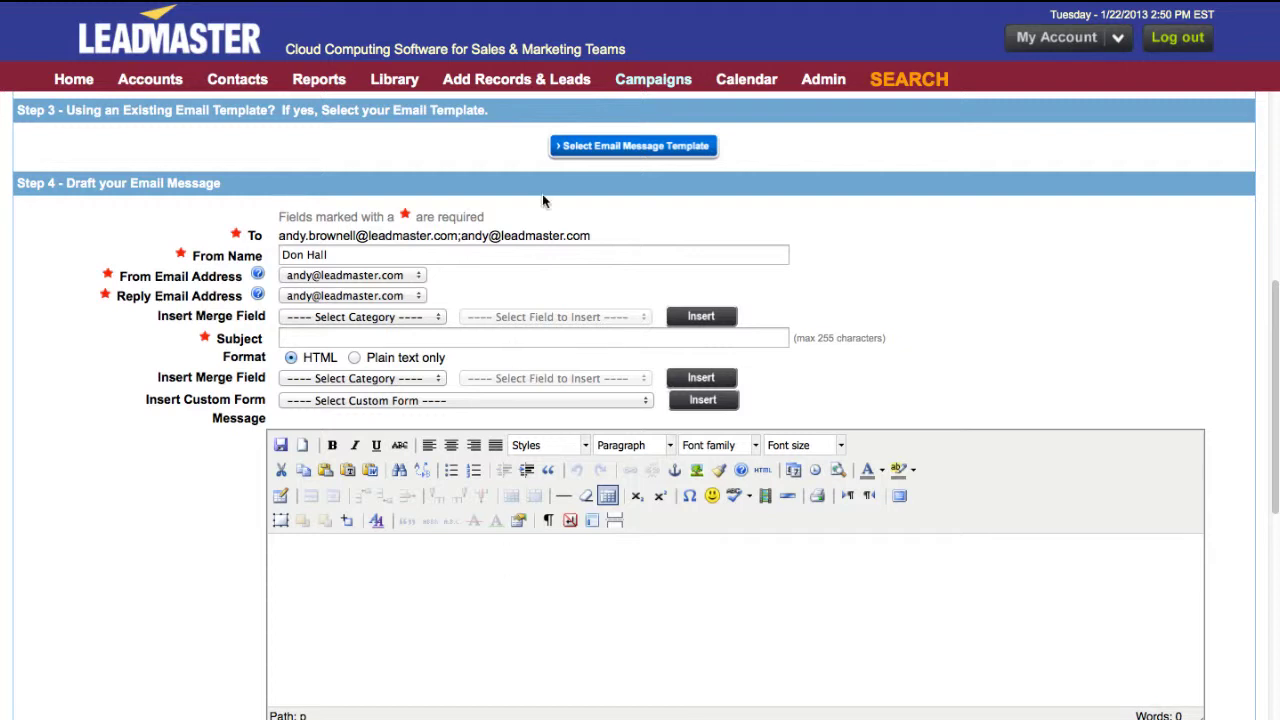
left_click(597, 145)
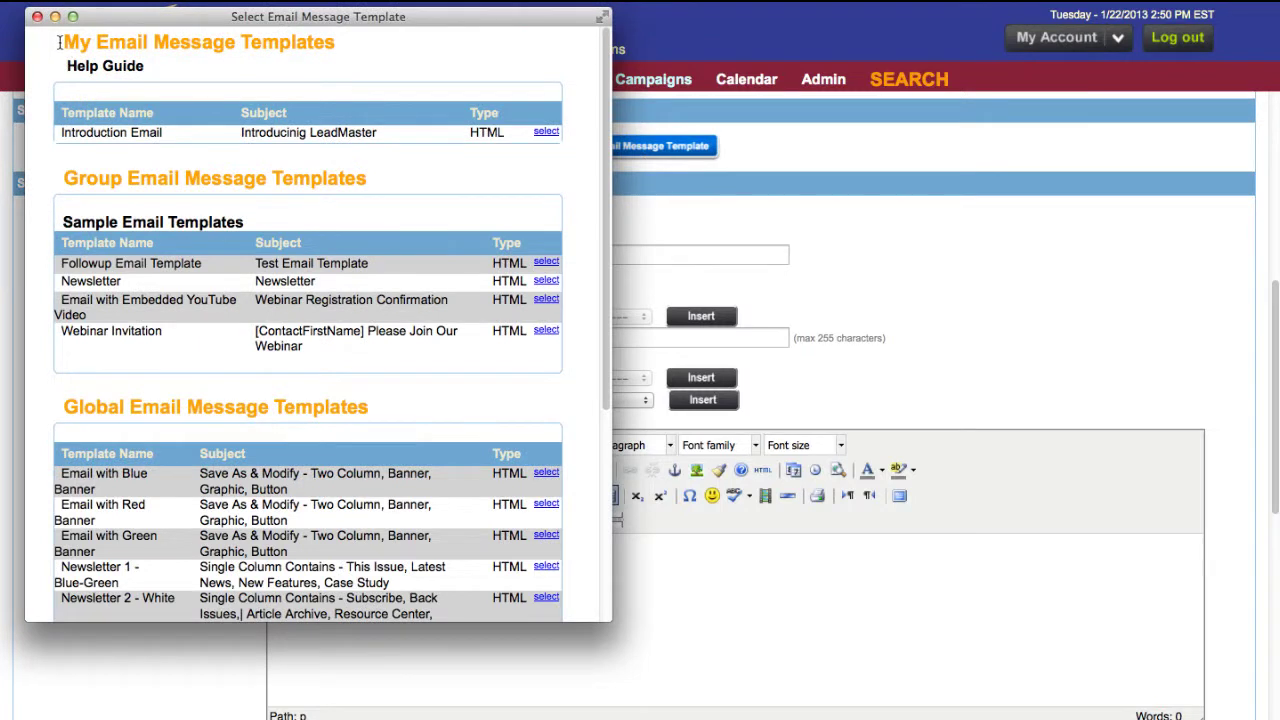
left_click_drag(59, 42, 243, 43)
left_click(244, 43)
left_click_drag(63, 178, 270, 180)
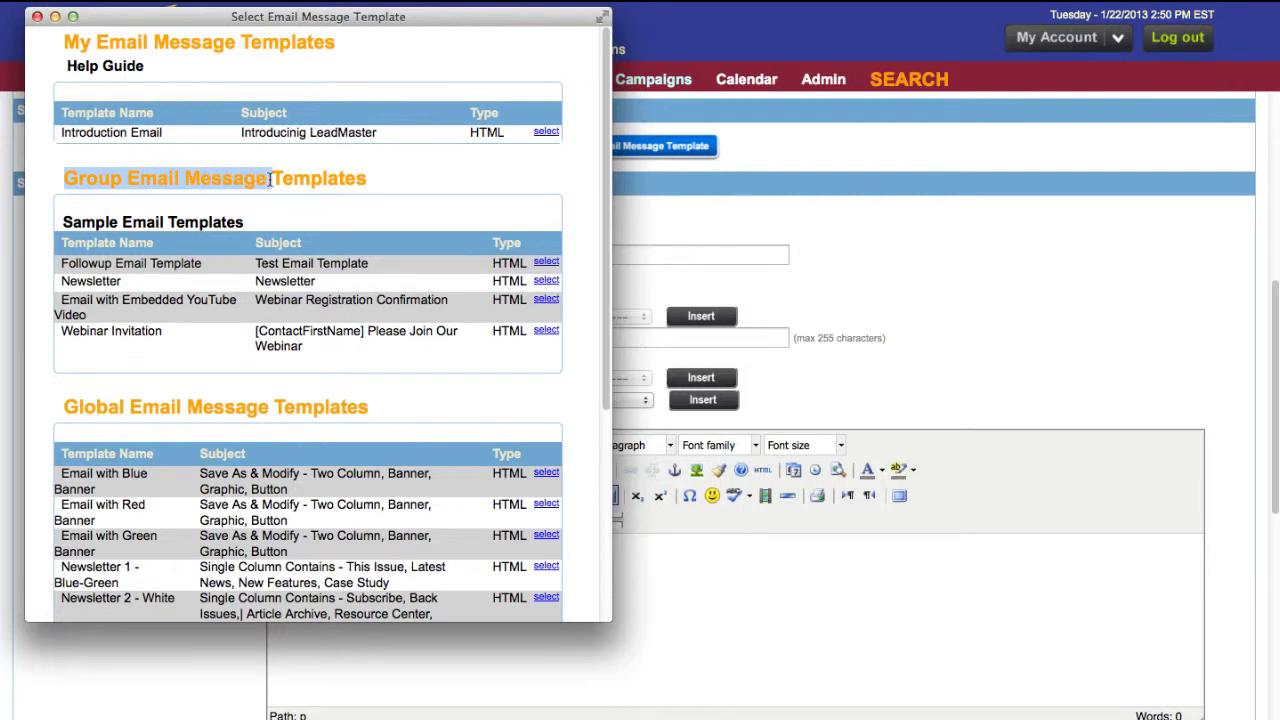
left_click(270, 180)
left_click_drag(58, 406, 271, 402)
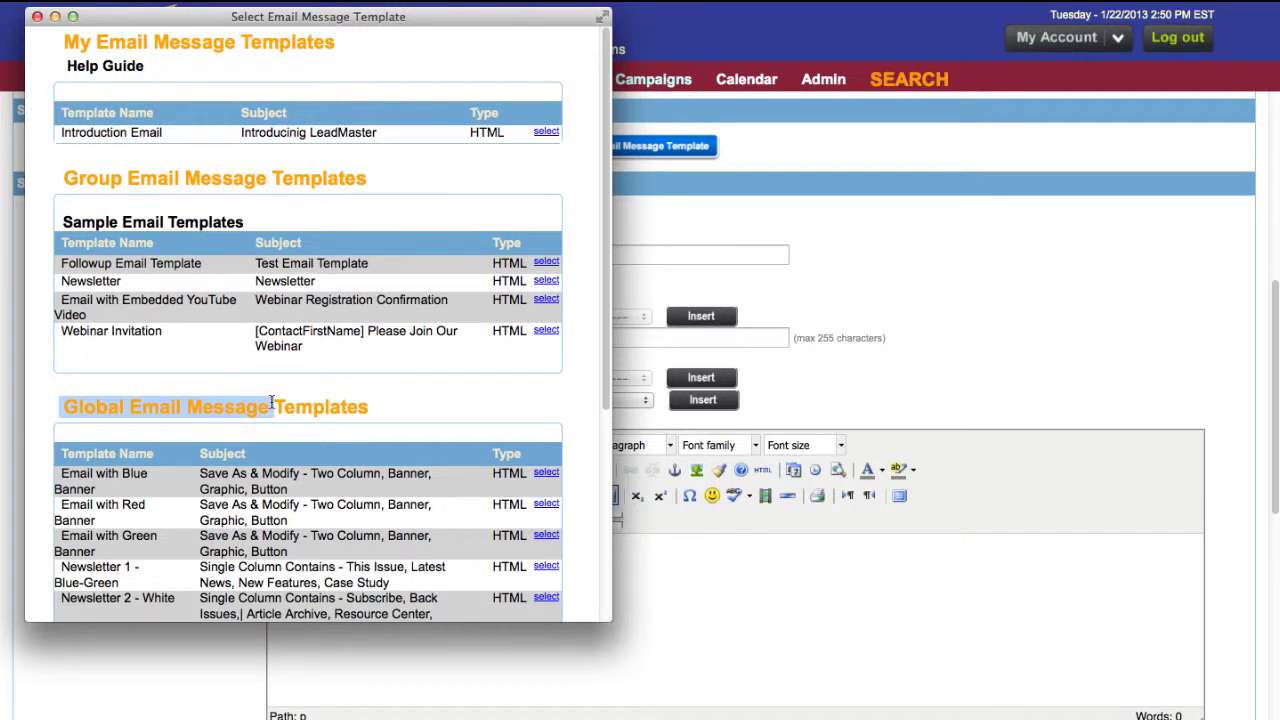
left_click(313, 392)
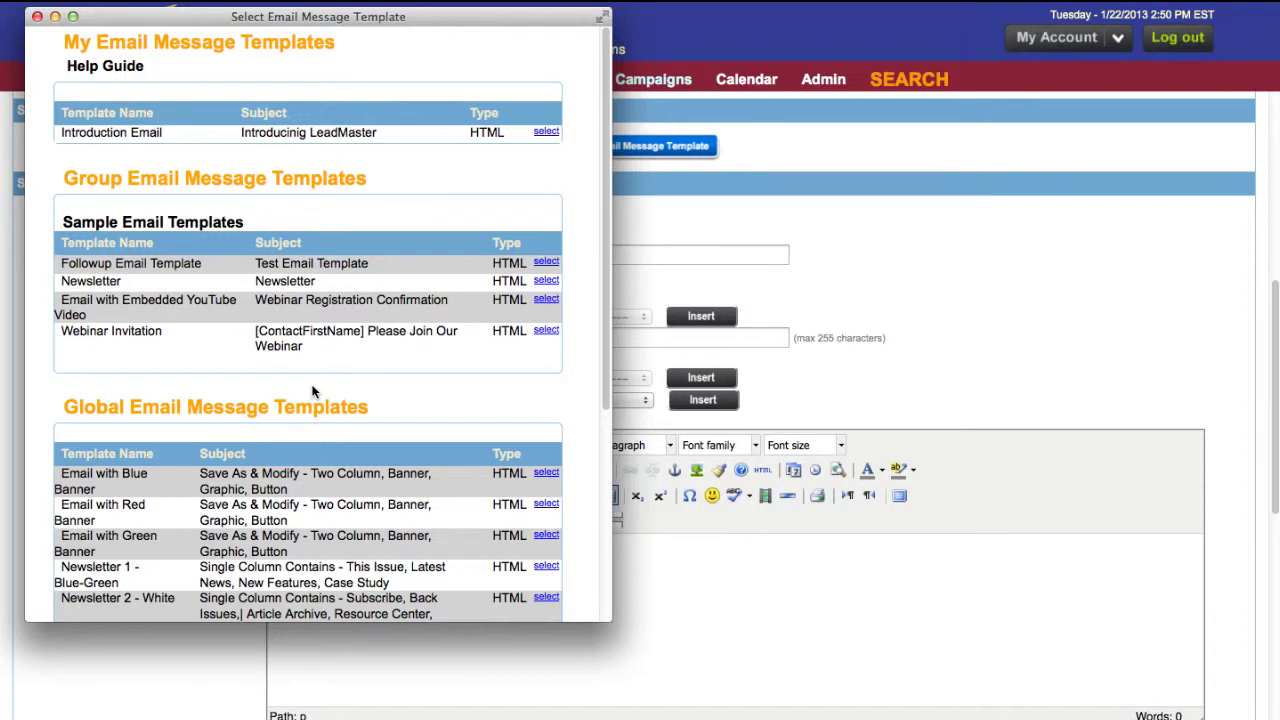
left_click(546, 568)
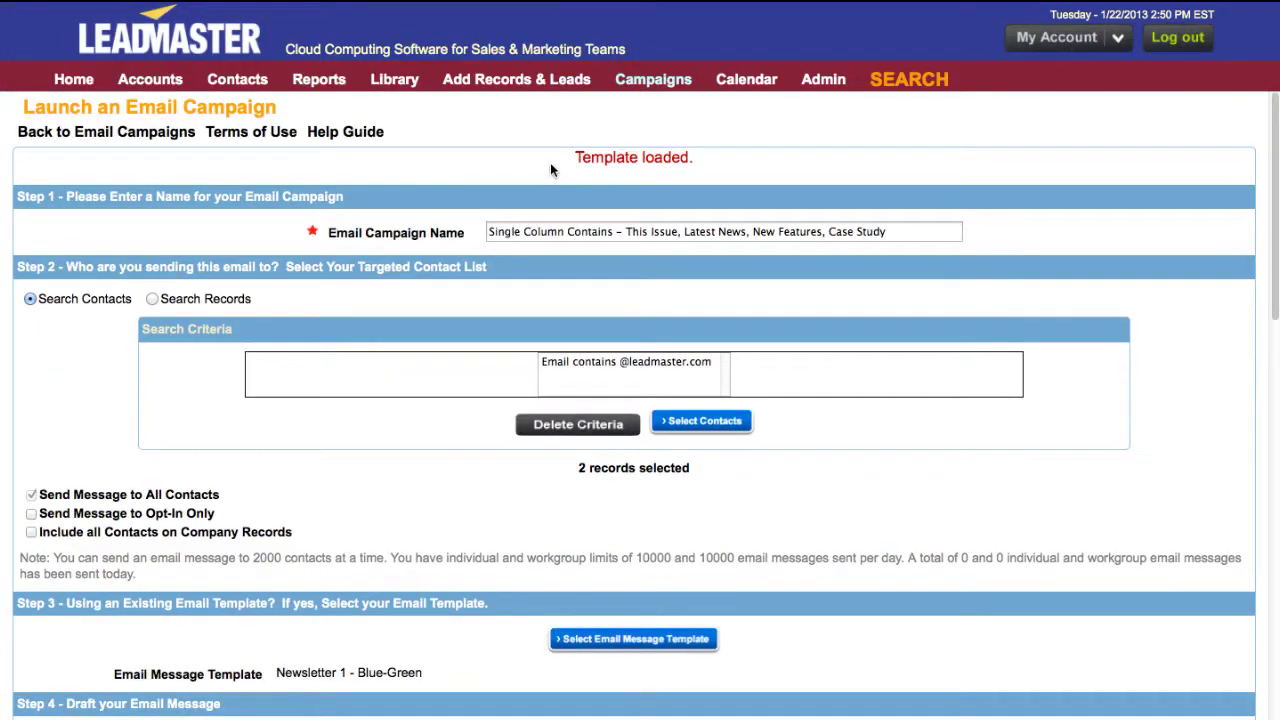
- Review the loaded template's draft section, checking the recipients, sender name, from and reply email addresses, and subject merge field options
left_click_drag(553, 152, 760, 156)
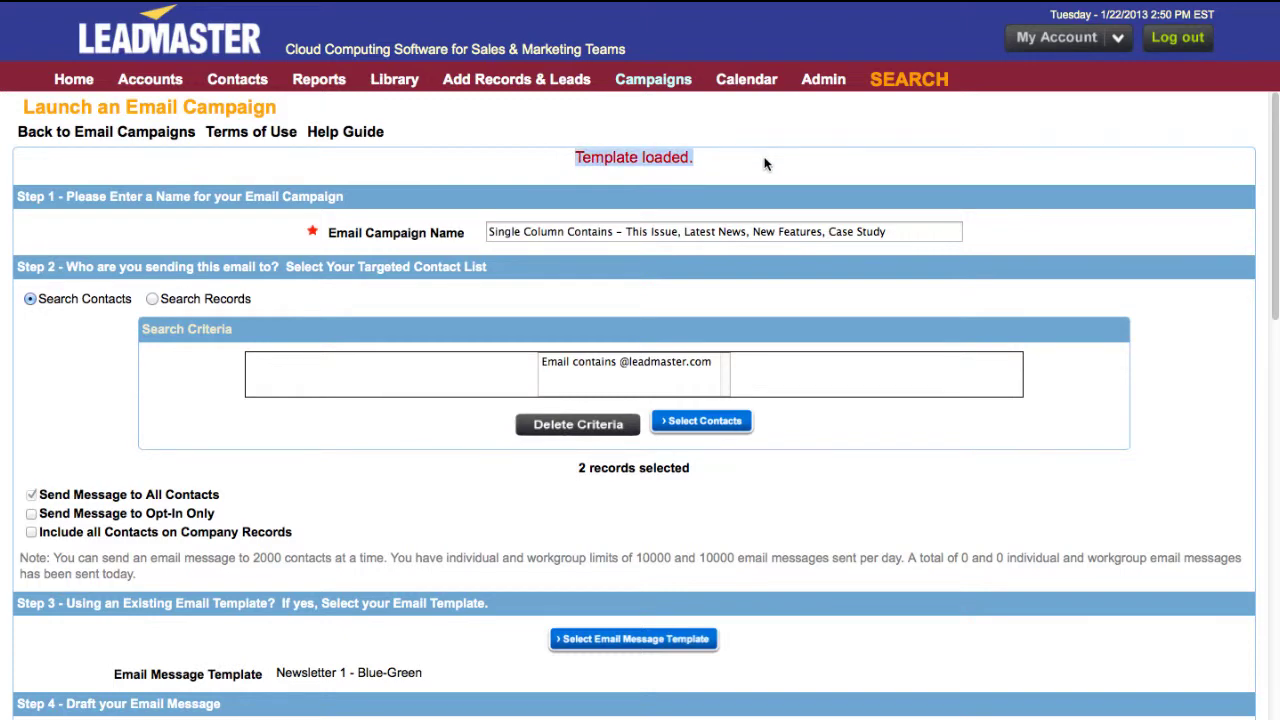
left_click(765, 164)
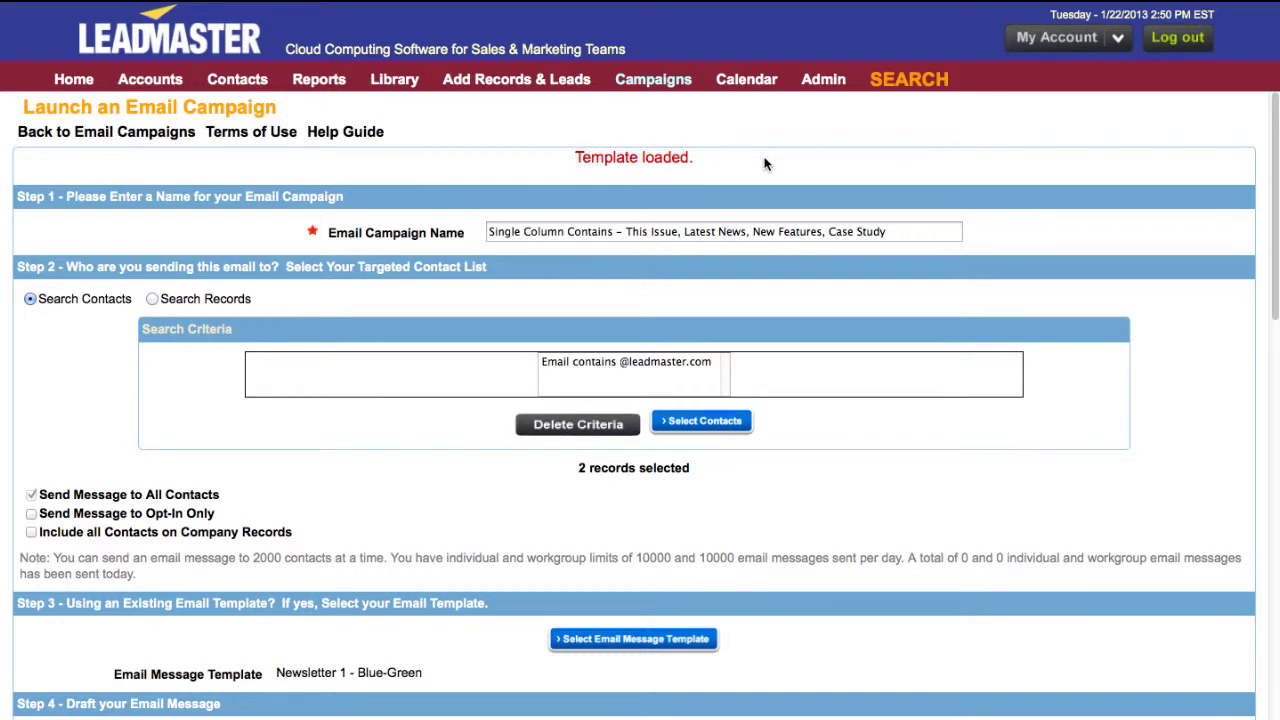
scroll(765, 164, "down", 10)
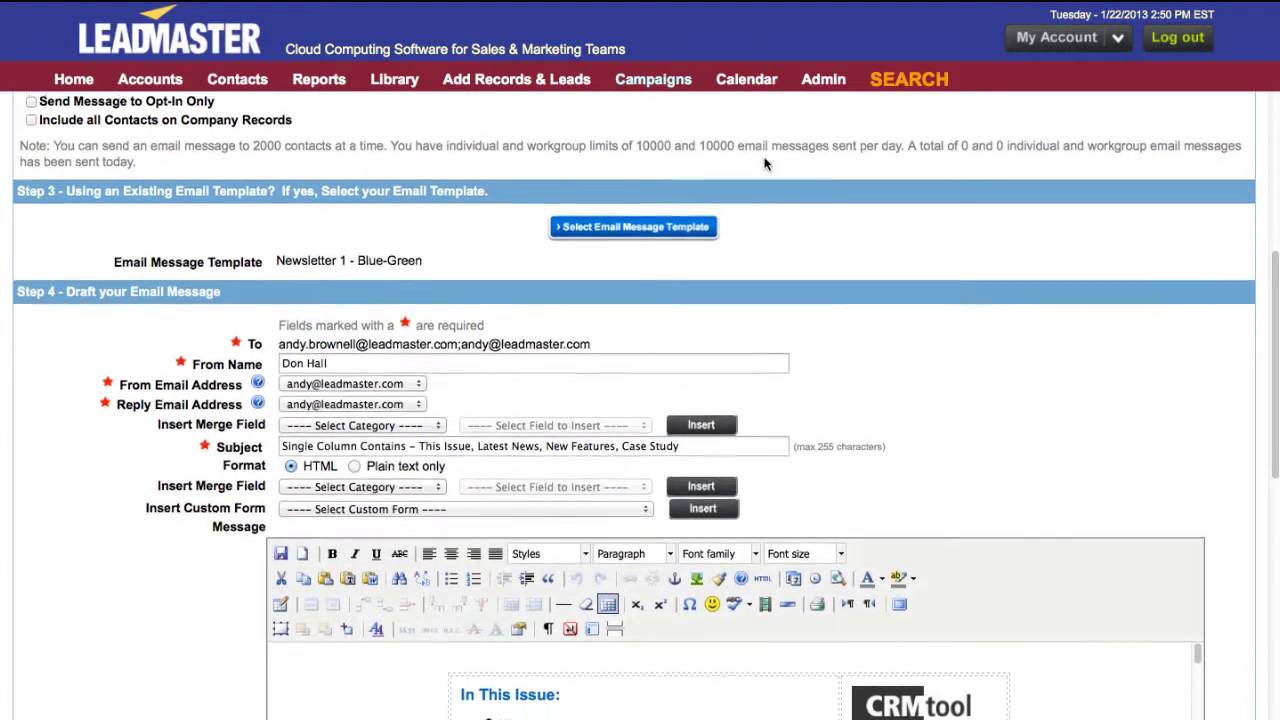
scroll(764, 163, "down", 2)
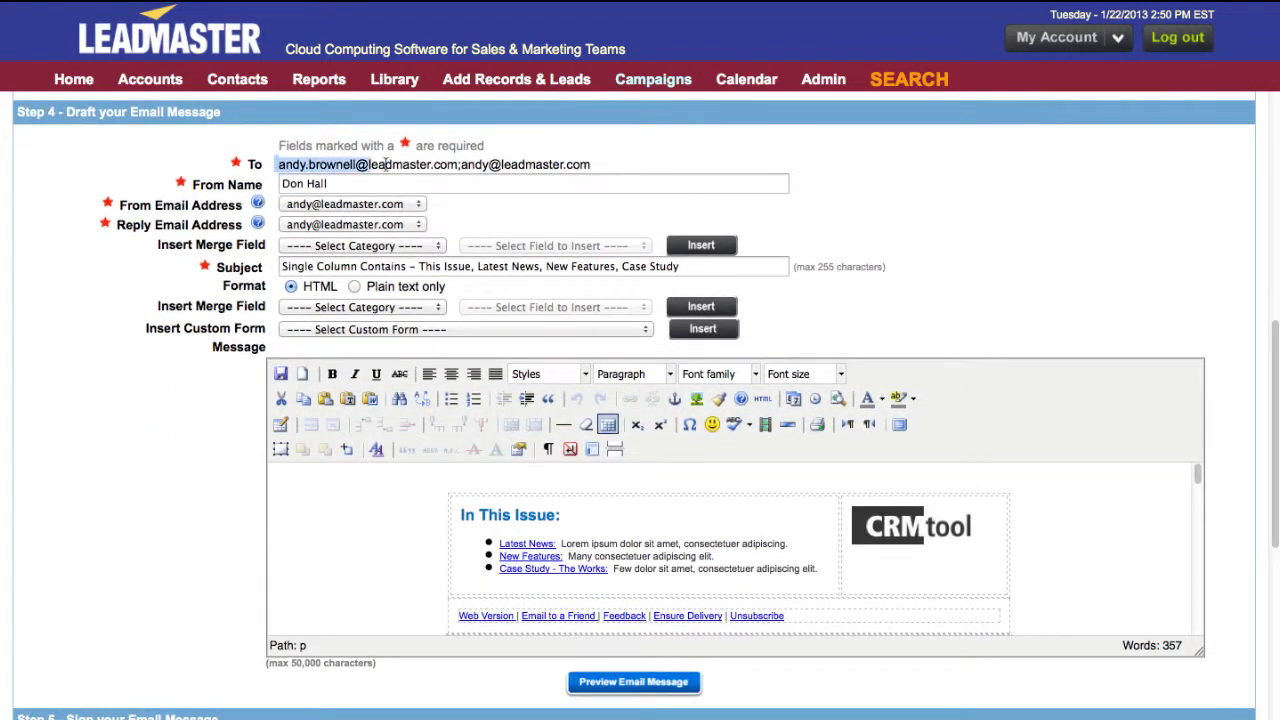
left_click_drag(425, 164, 599, 167)
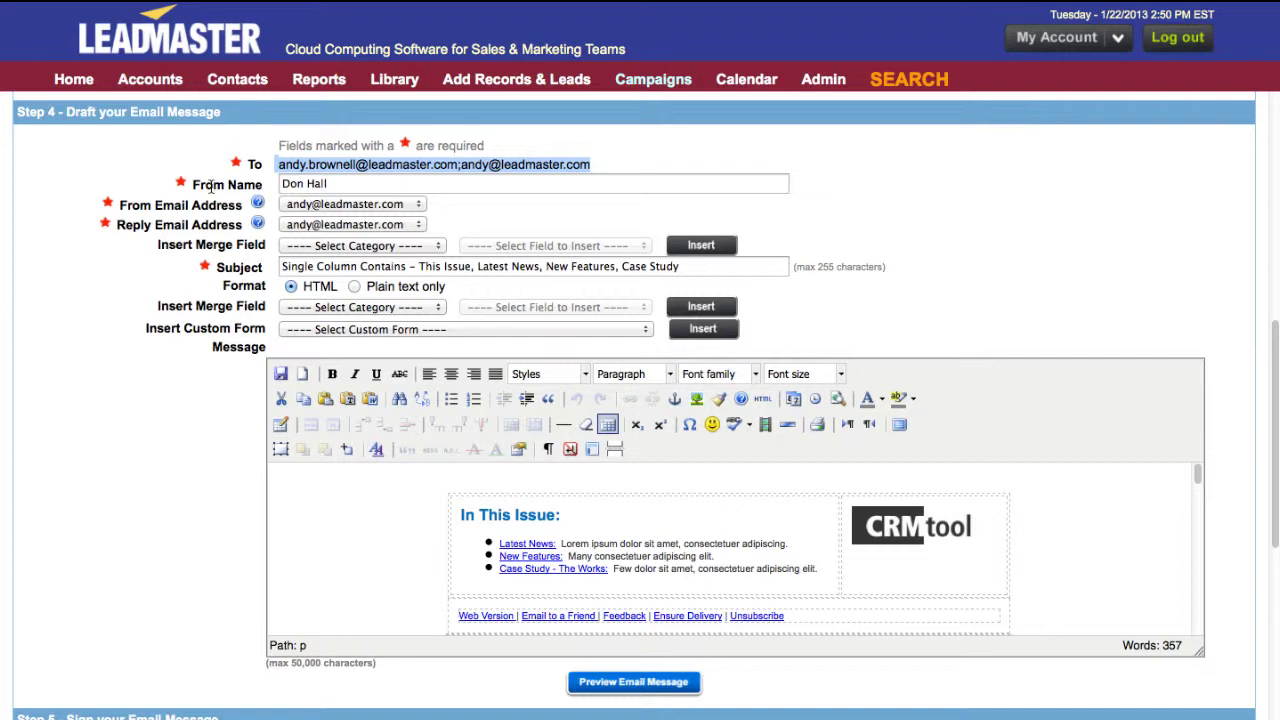
left_click(119, 204)
left_click_drag(119, 204, 246, 204)
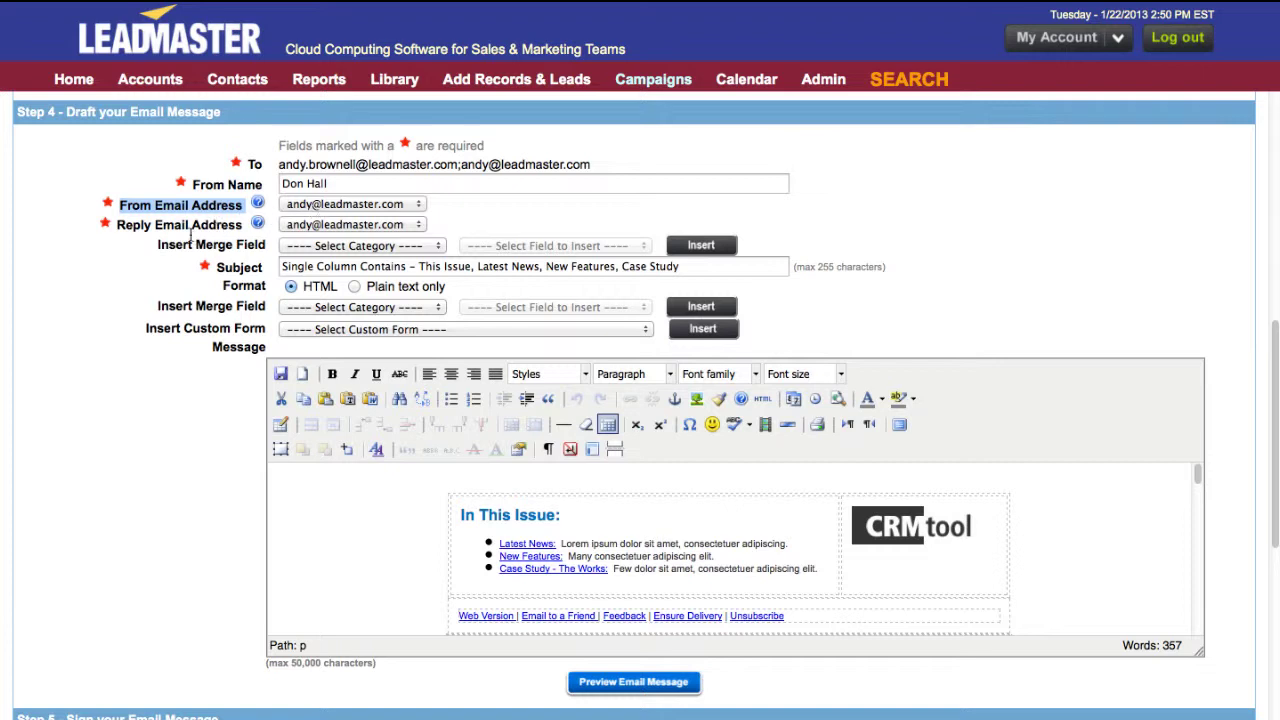
left_click_drag(152, 256, 261, 267)
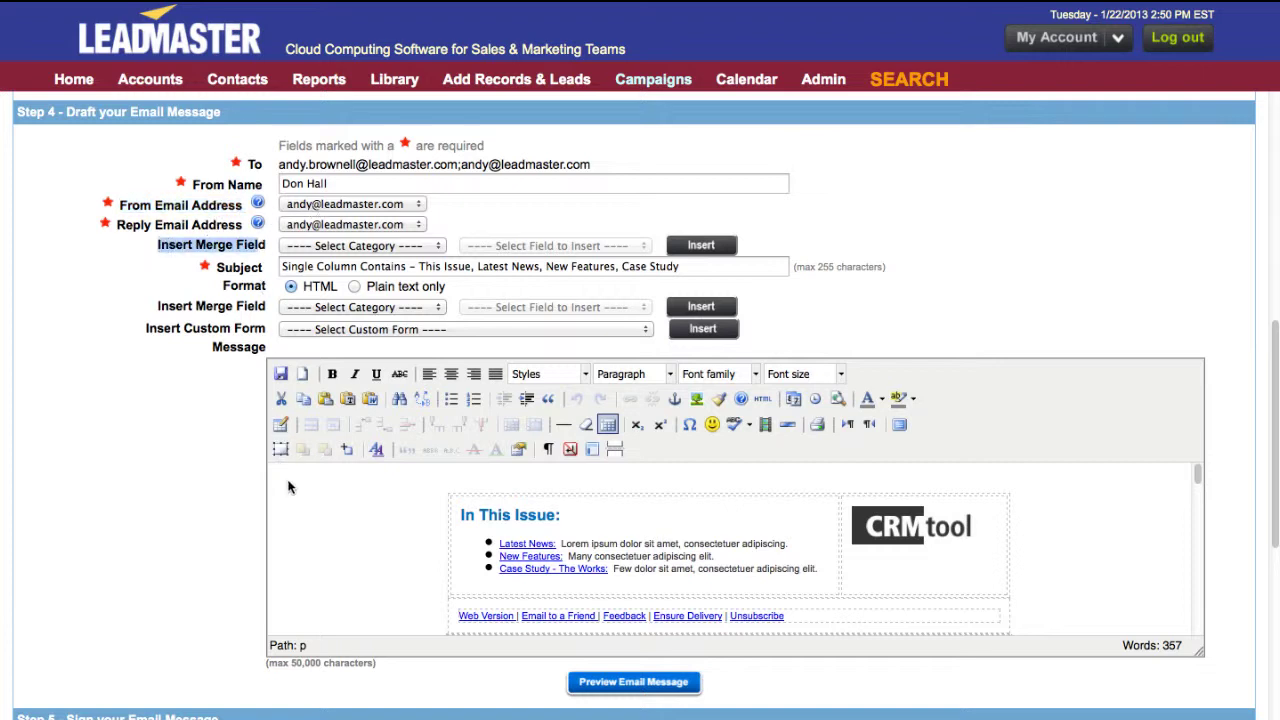
- Replace the email subject with the contact first name merge field followed by "here's your January Newsletter"
left_click(280, 266)
left_click_drag(281, 267, 640, 288)
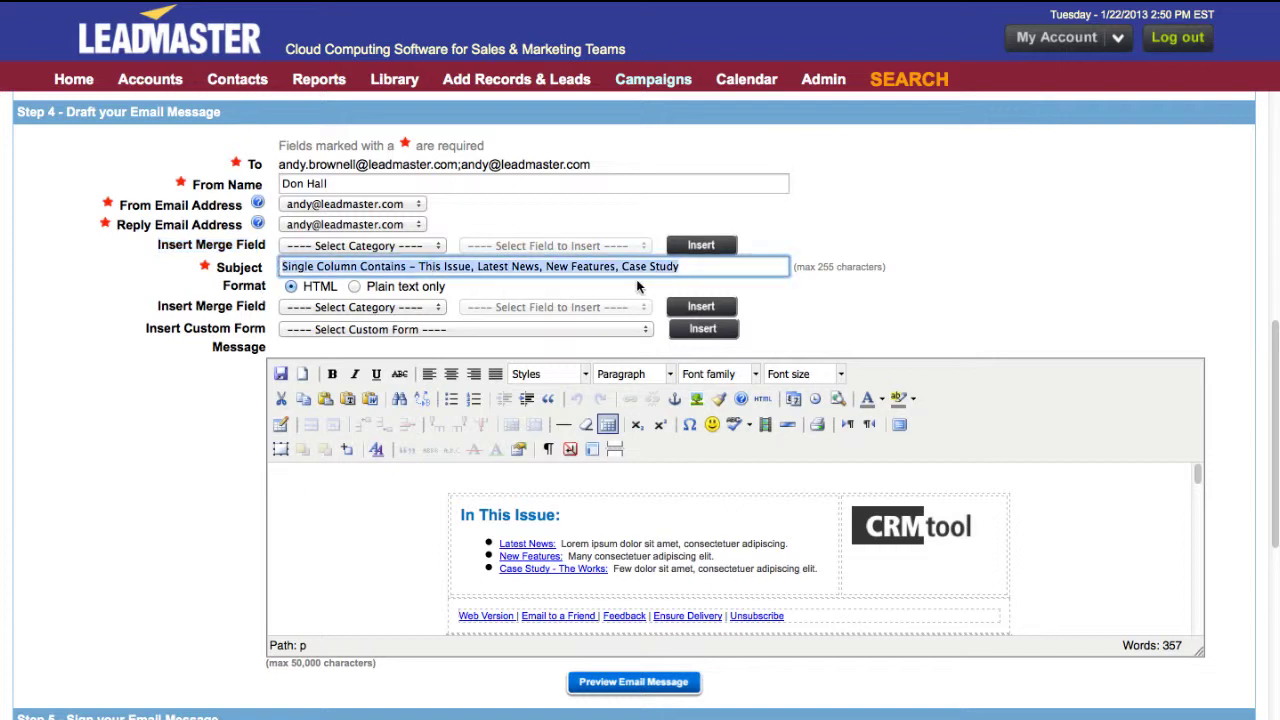
key("BackSpace")
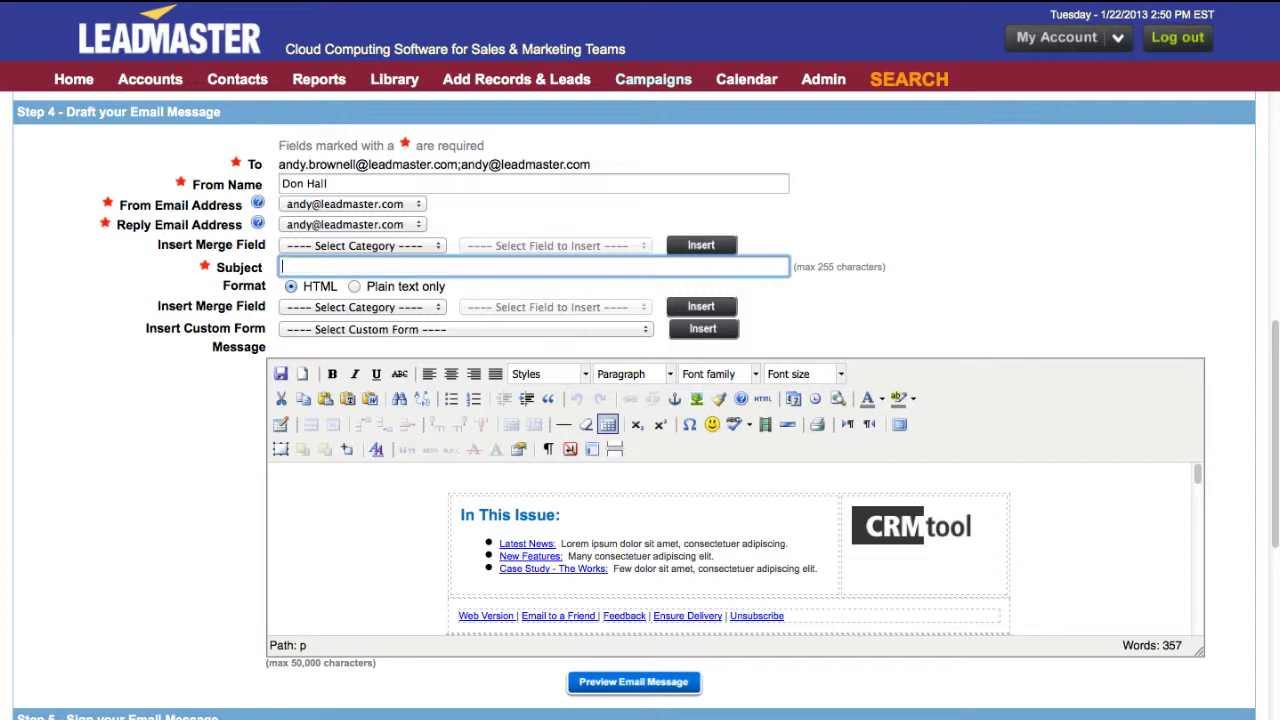
left_click(410, 248)
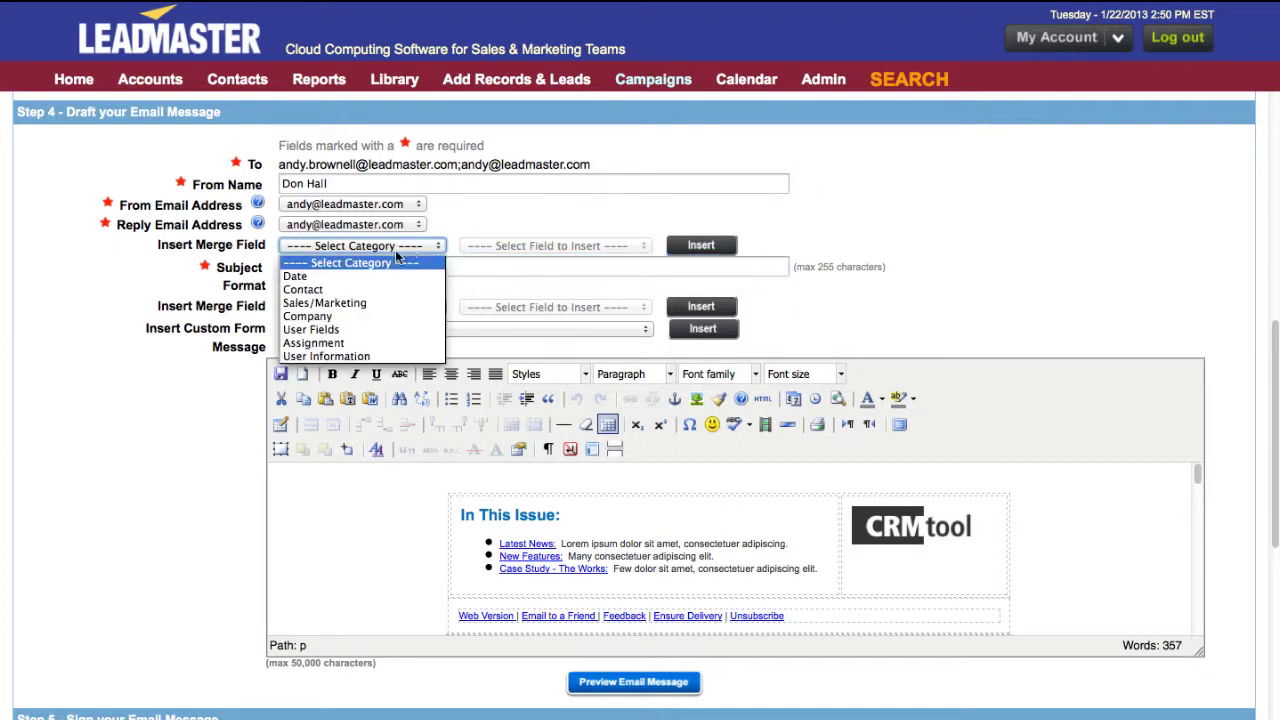
left_click(331, 291)
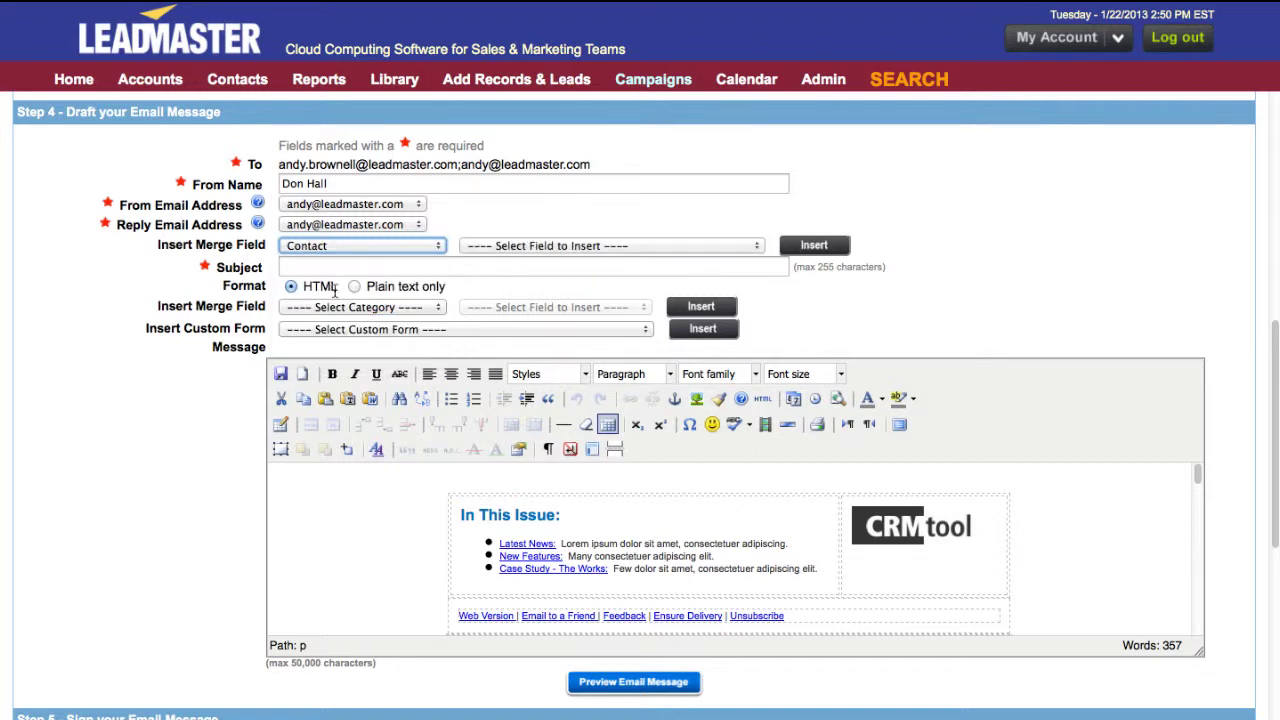
left_click(518, 245)
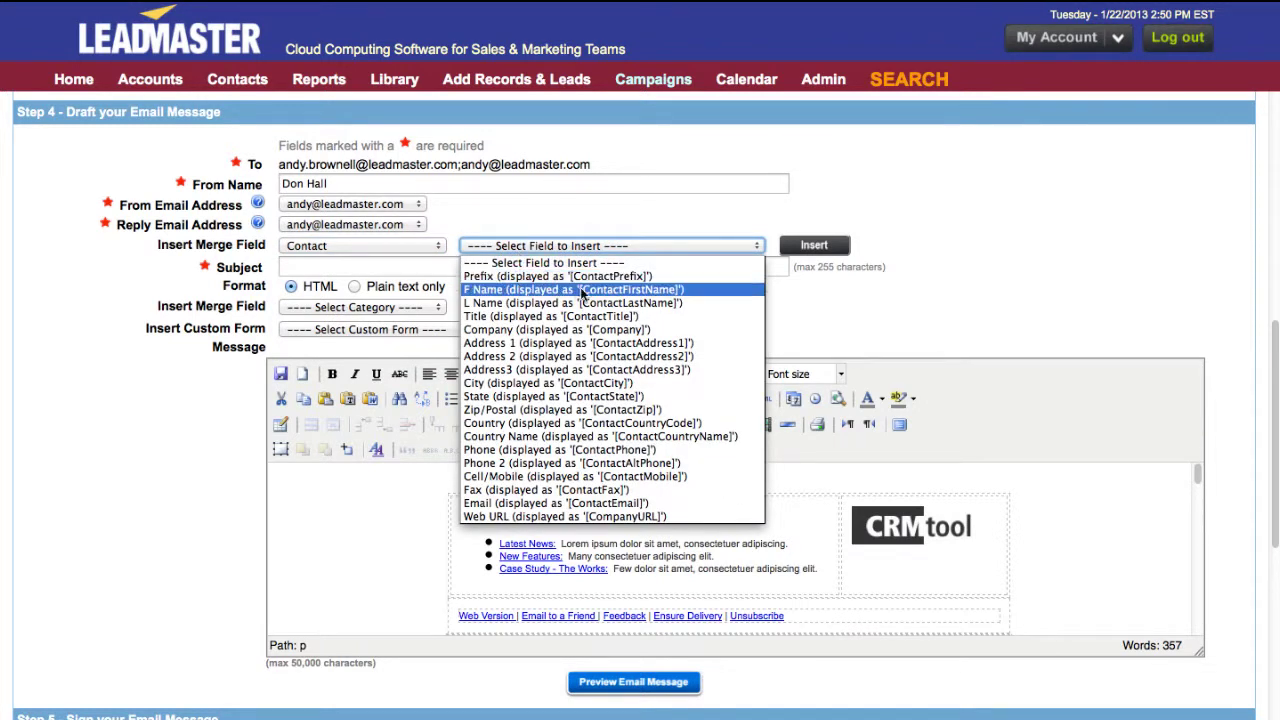
left_click(581, 290)
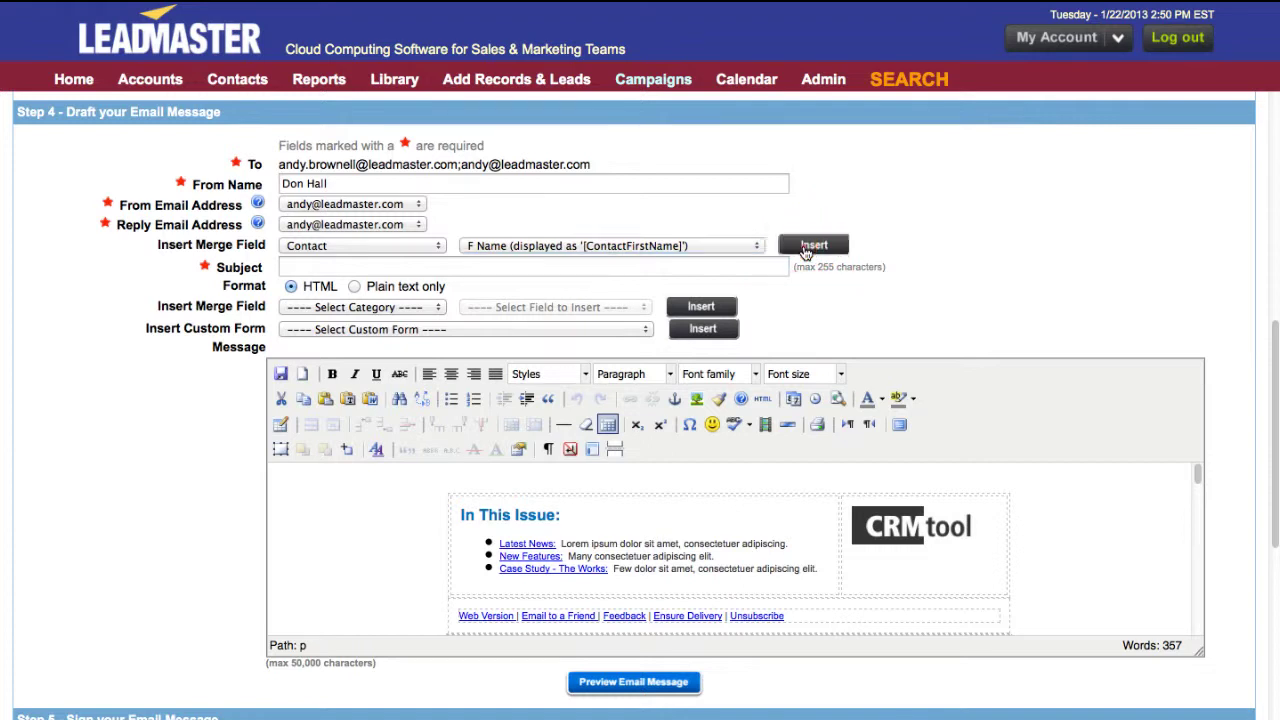
left_click(810, 246)
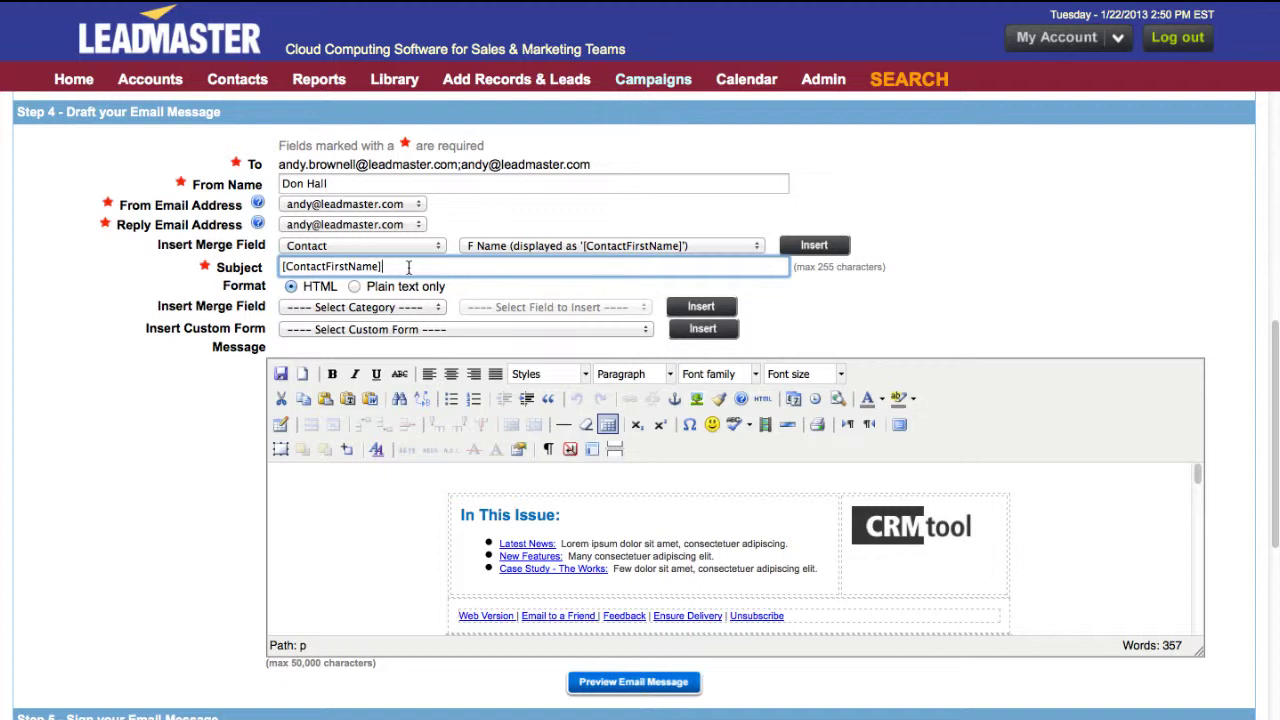
type("here's your January Newsletter")
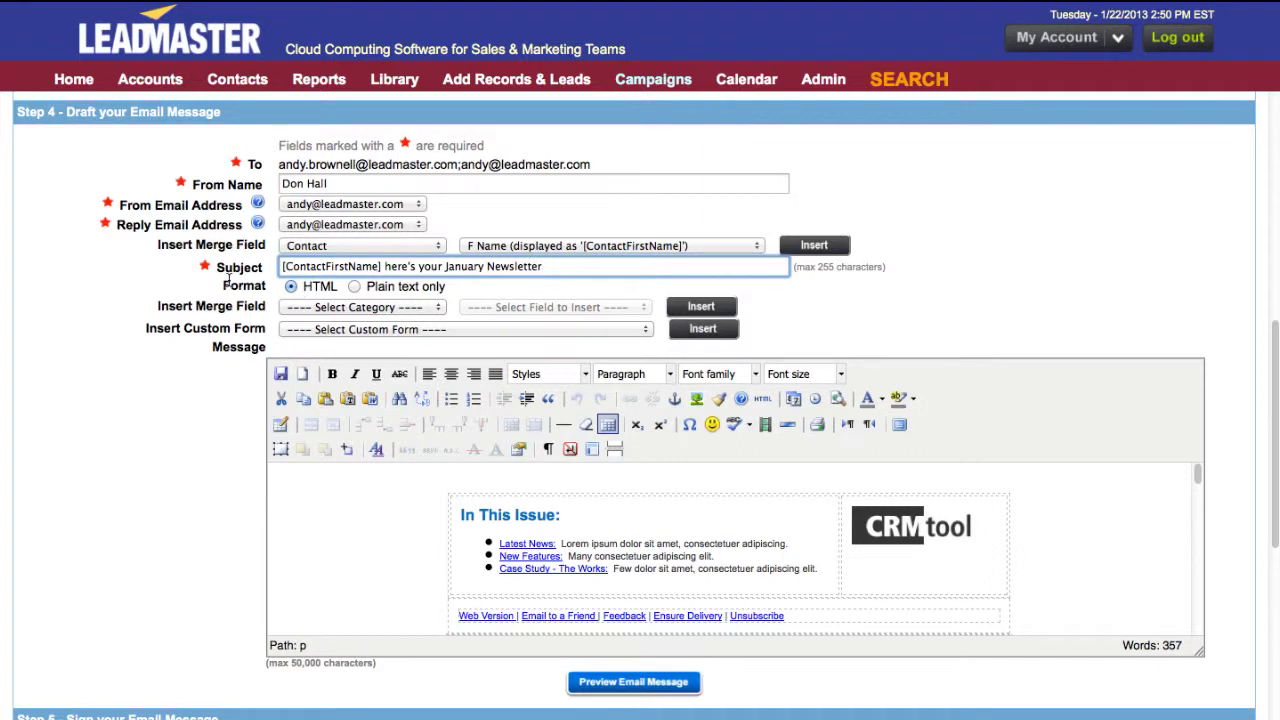
left_click(225, 284)
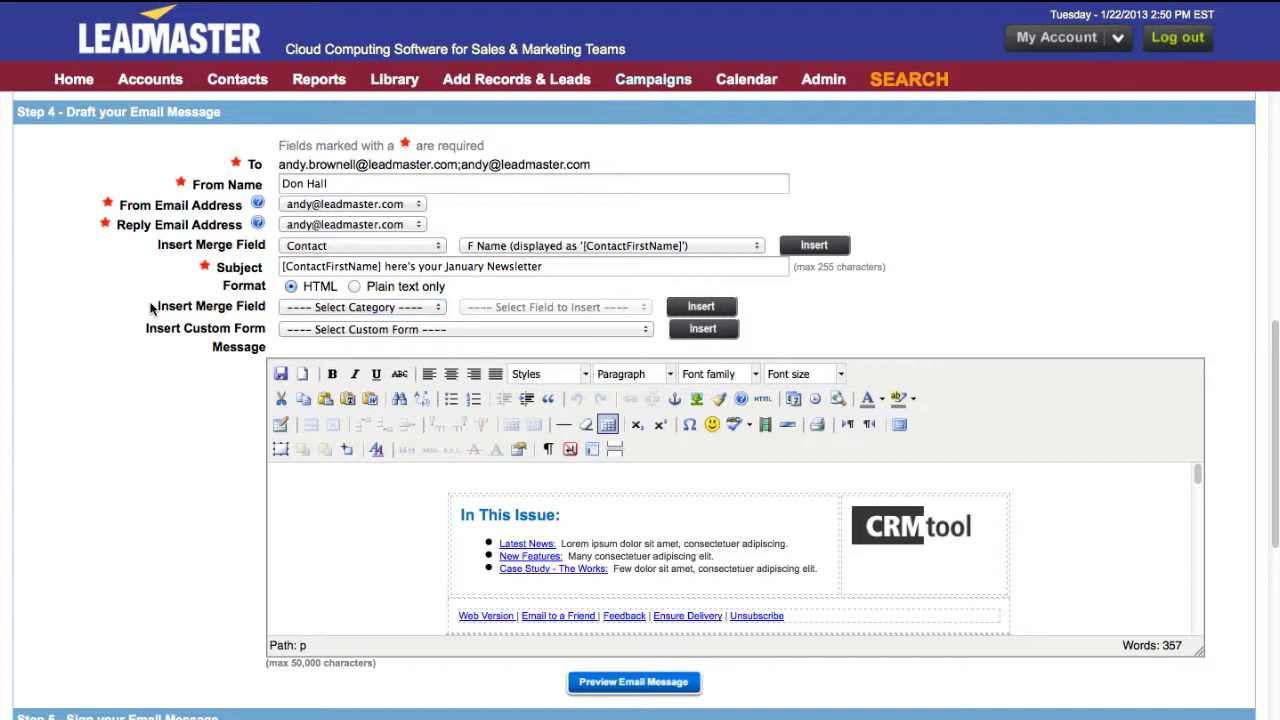
- Insert the contact first name merge field at the start of the message body
left_click_drag(150, 305, 268, 306)
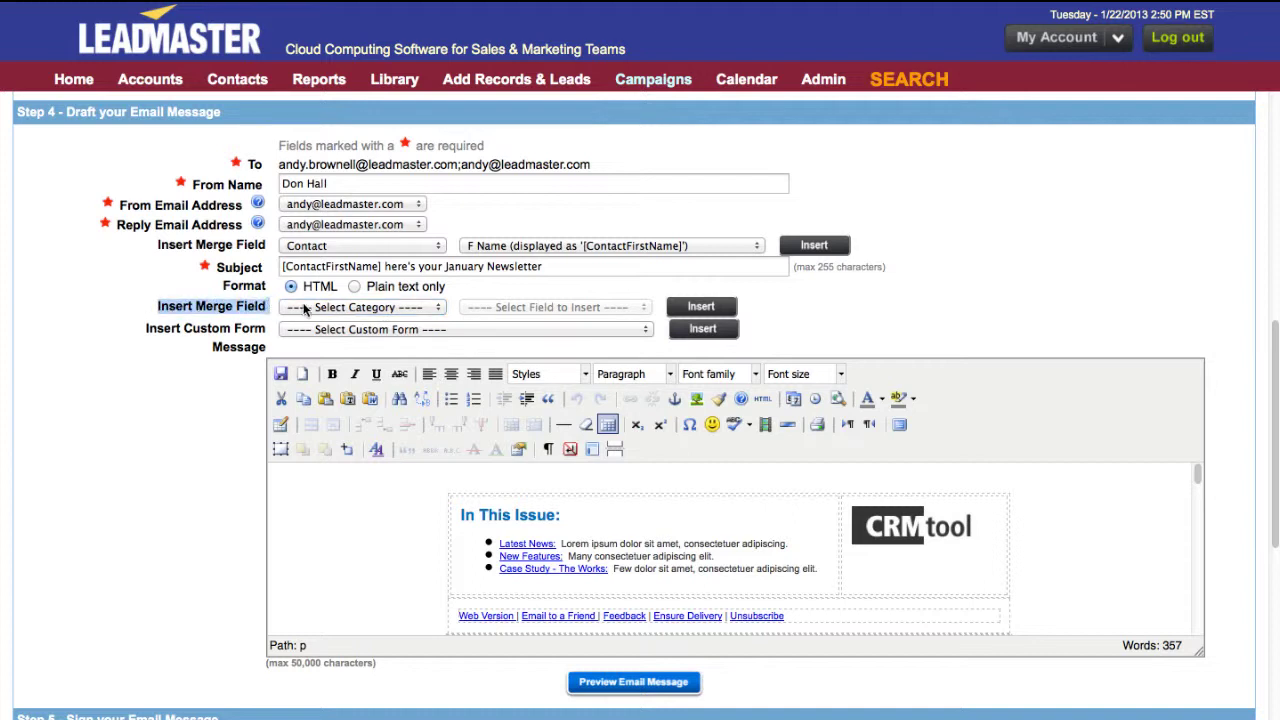
left_click(328, 308)
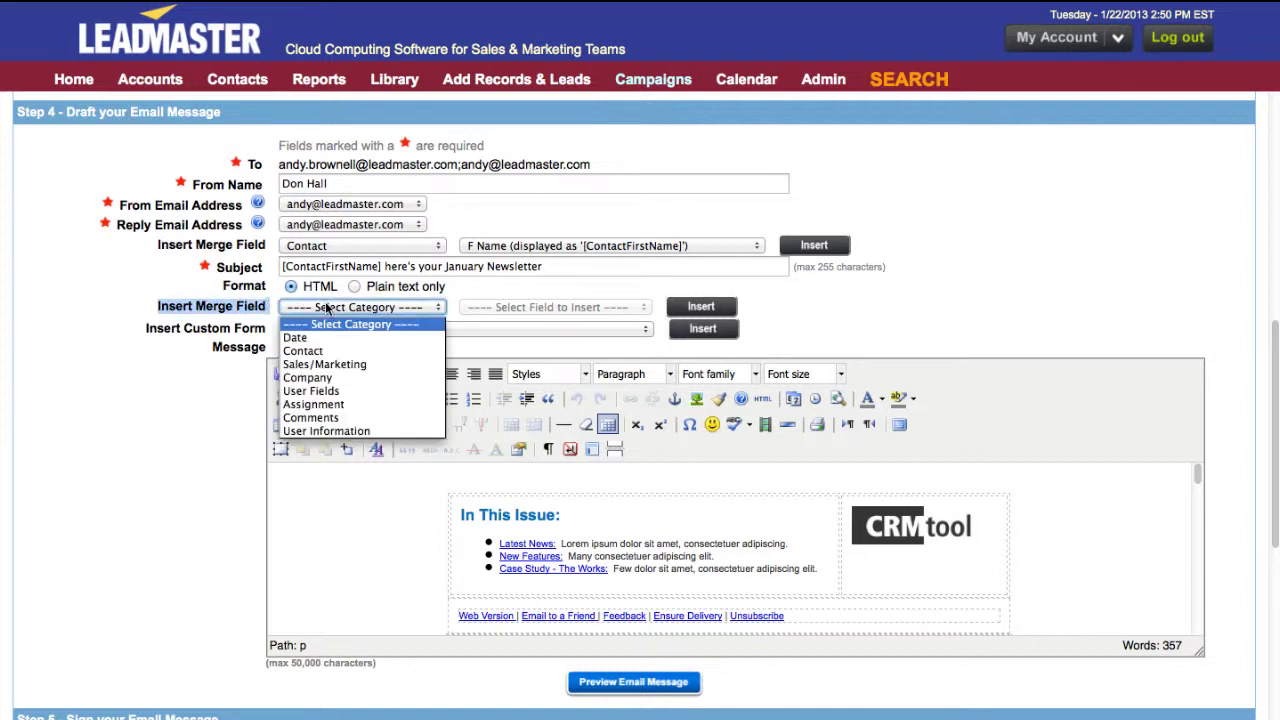
left_click(328, 351)
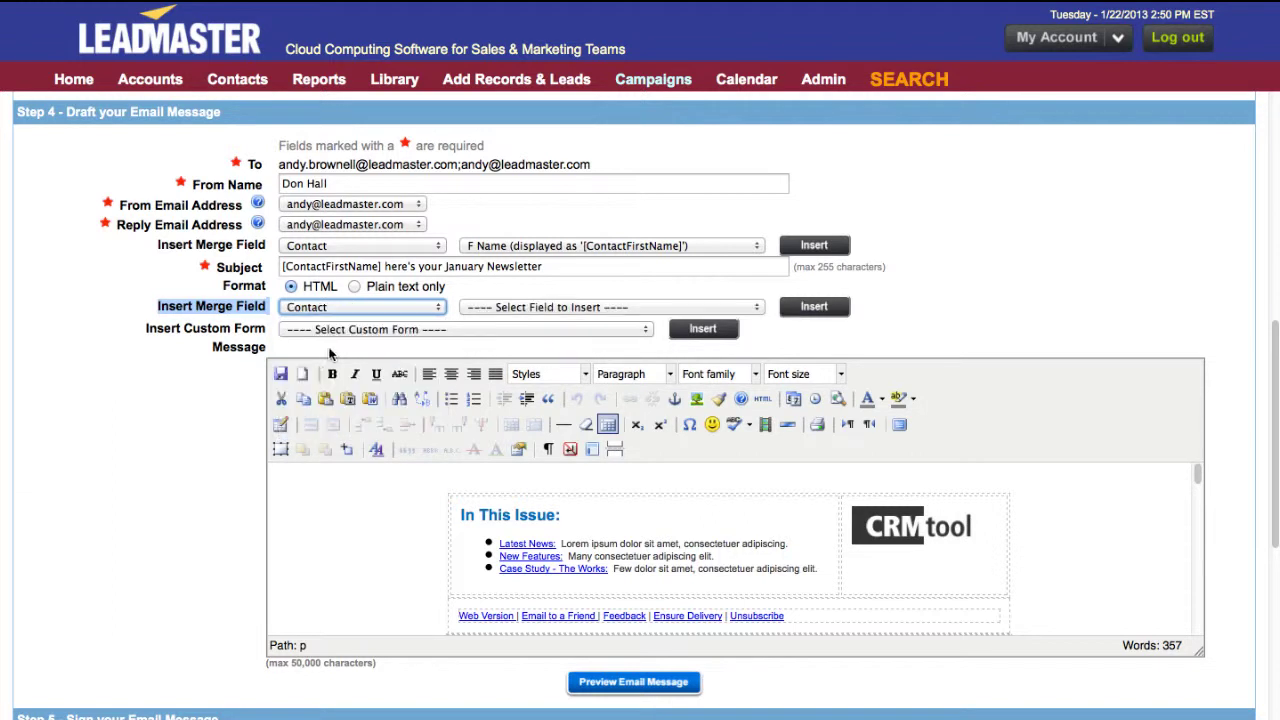
left_click(491, 307)
left_click(491, 352)
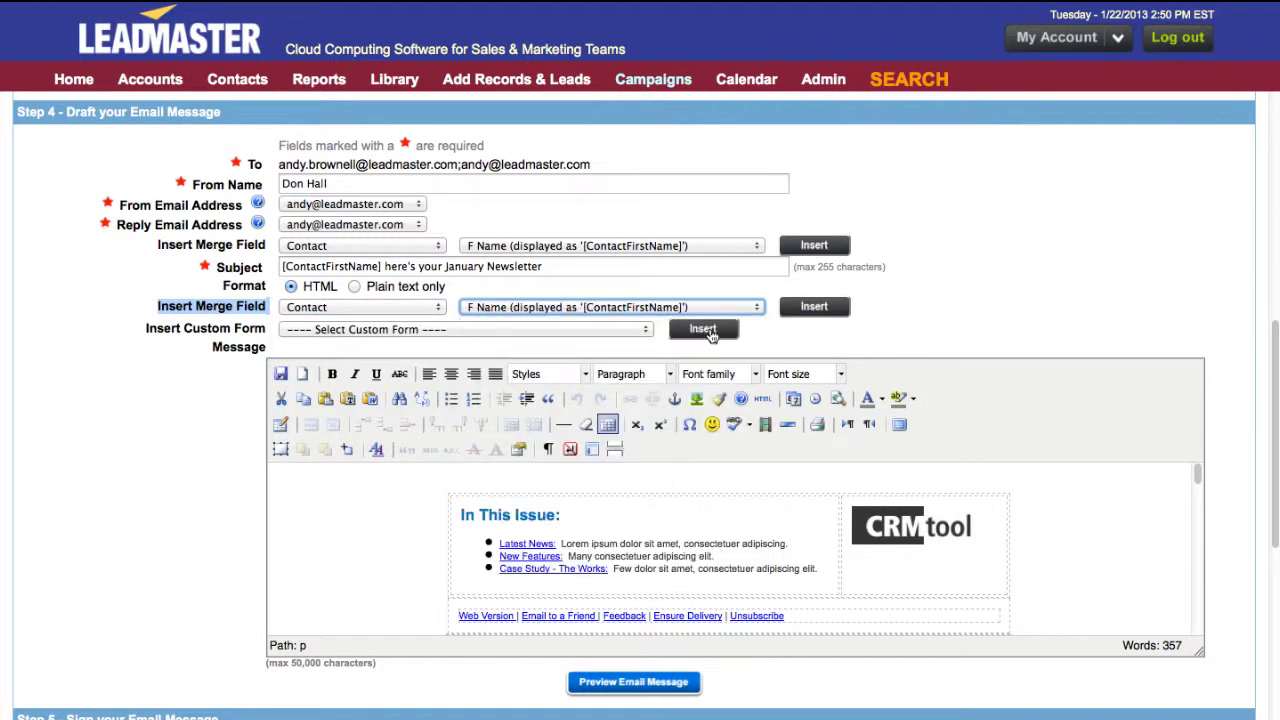
left_click(813, 307)
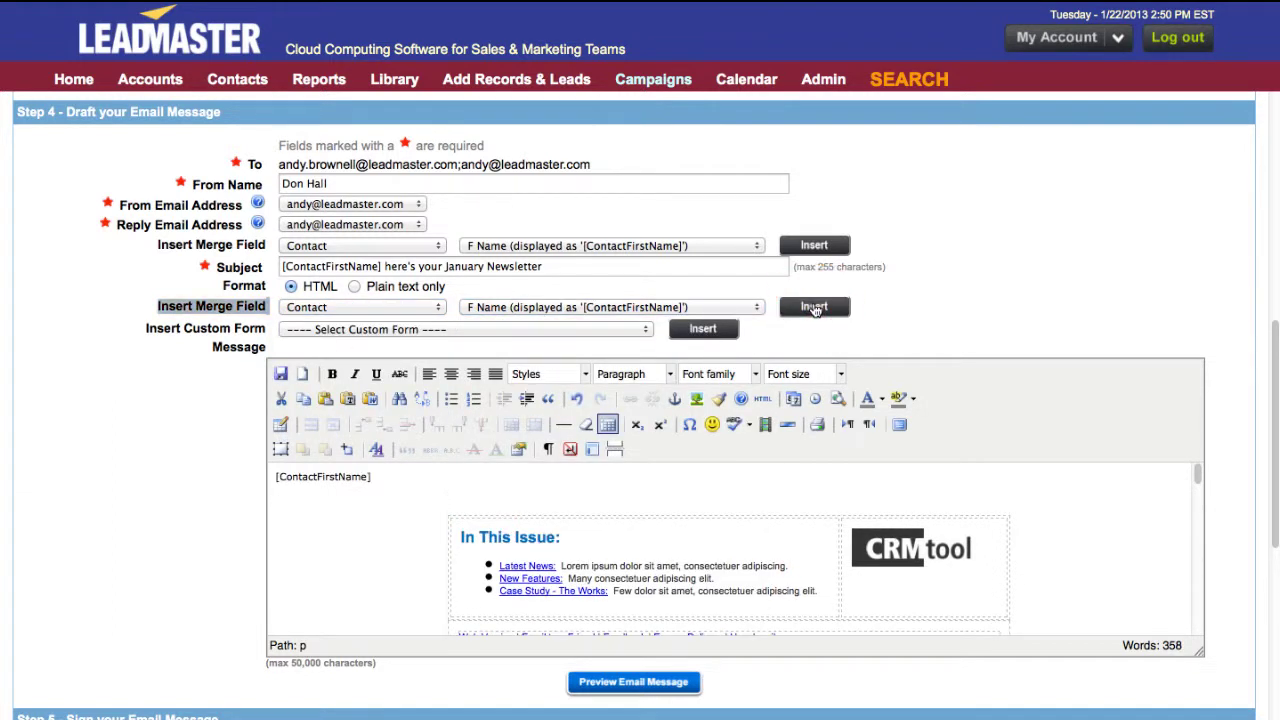
- Look through the custom forms available for insertion and preview the email message
left_click(365, 330)
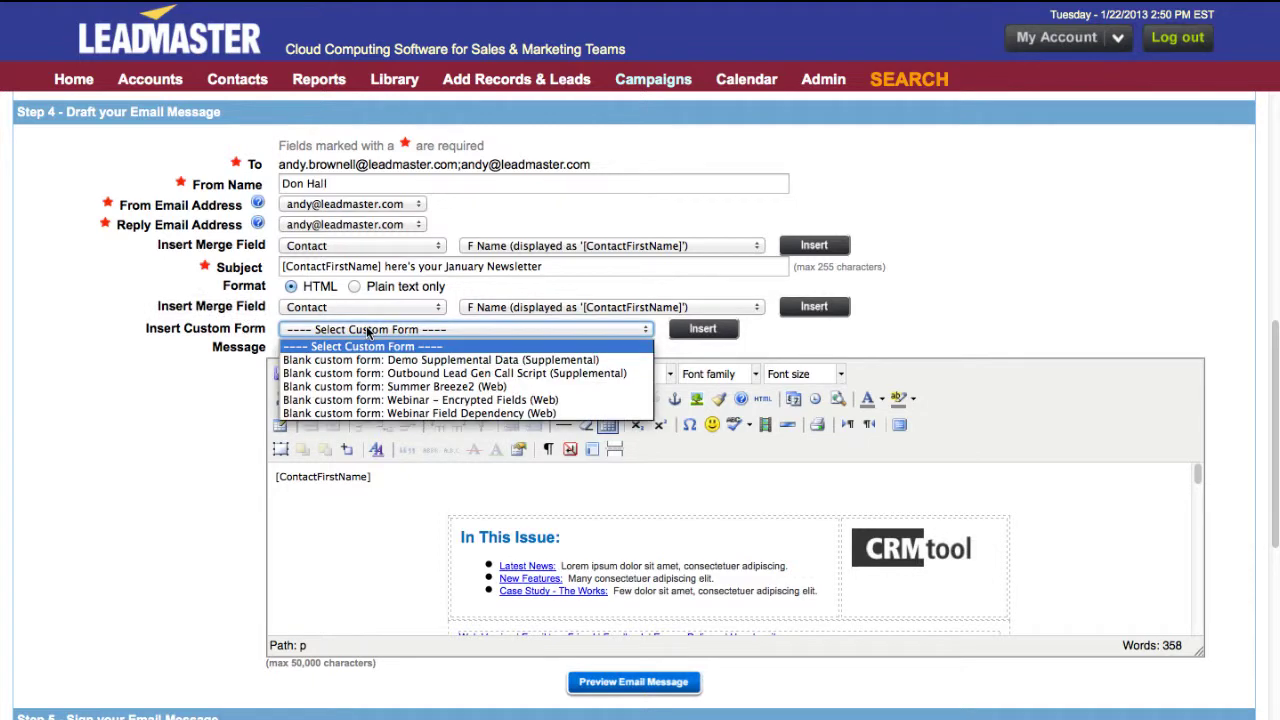
left_click(368, 333)
scroll(190, 395, "down", 1)
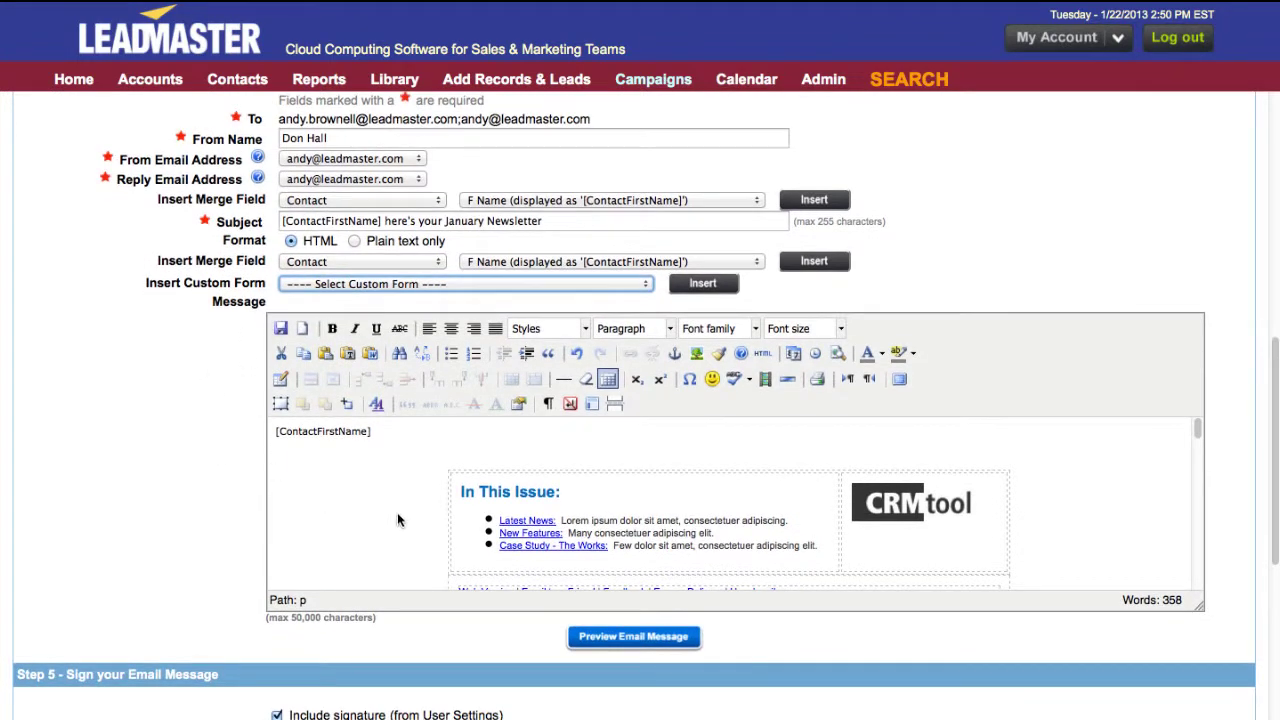
left_click(633, 636)
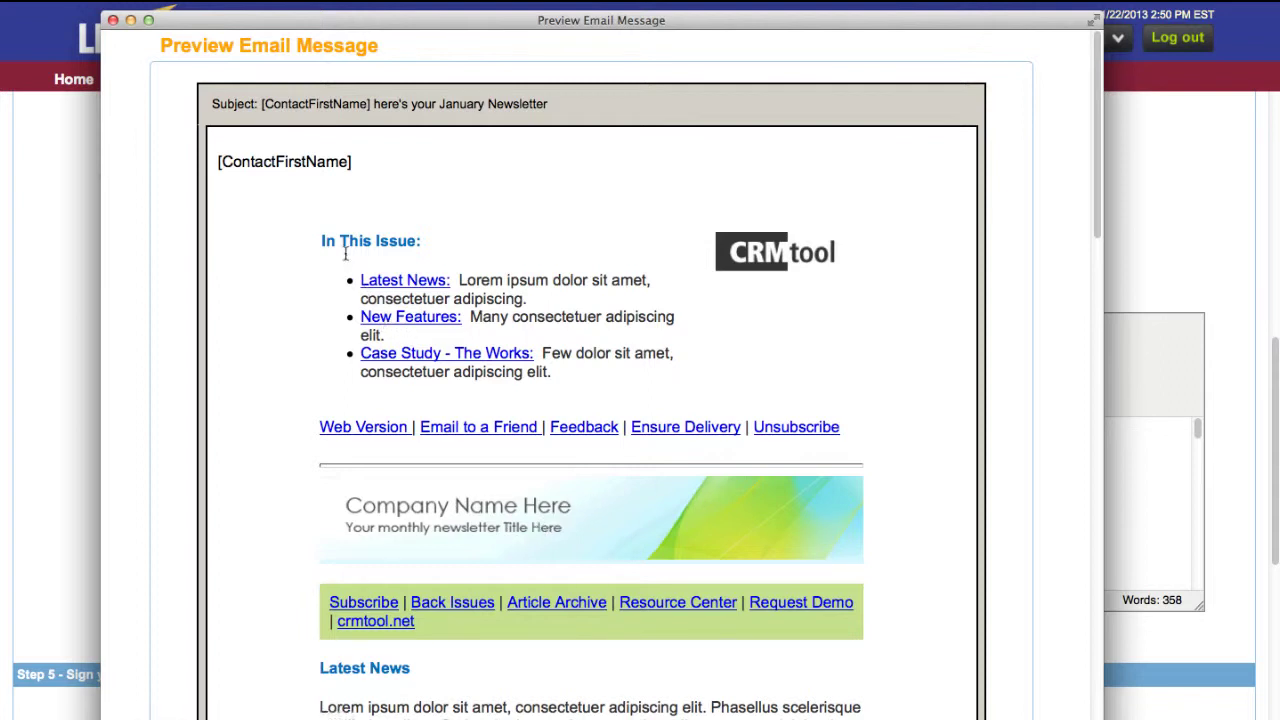
left_click(113, 20)
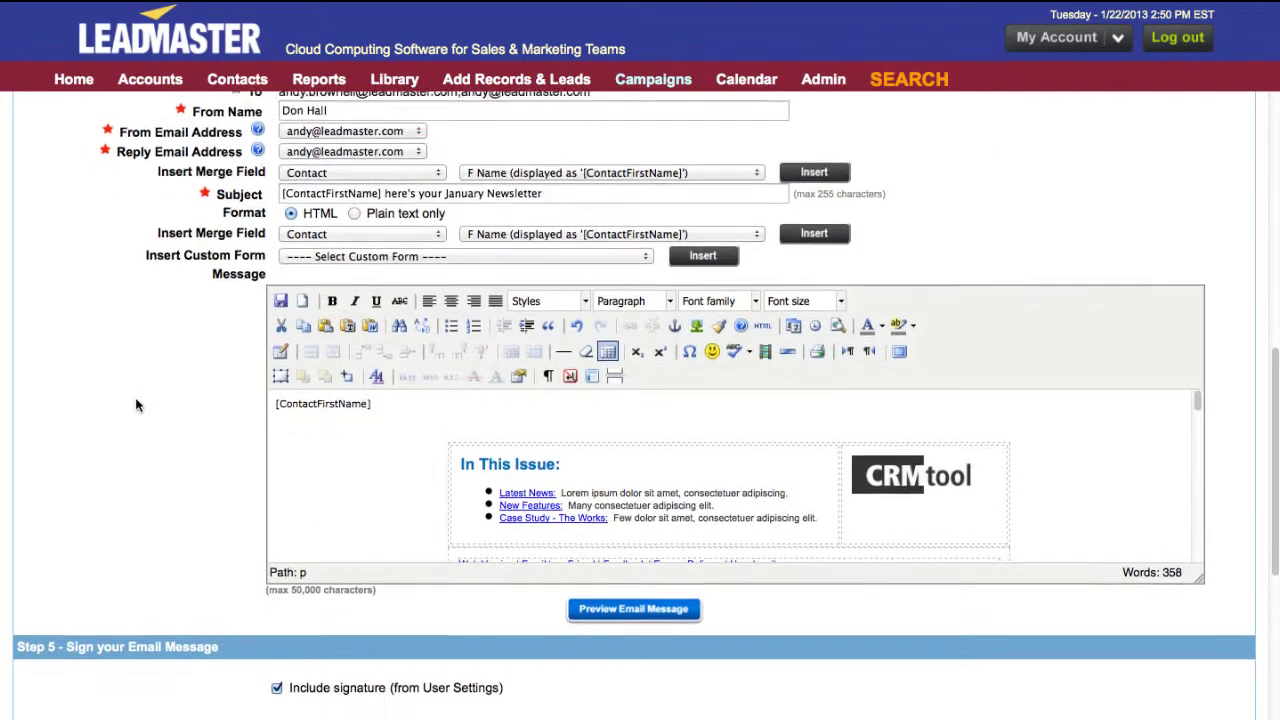
- Review the signature and company address, the test email option and the setting for logging the message in the contact record
scroll(136, 400, "down", 2)
scroll(137, 404, "down", 4)
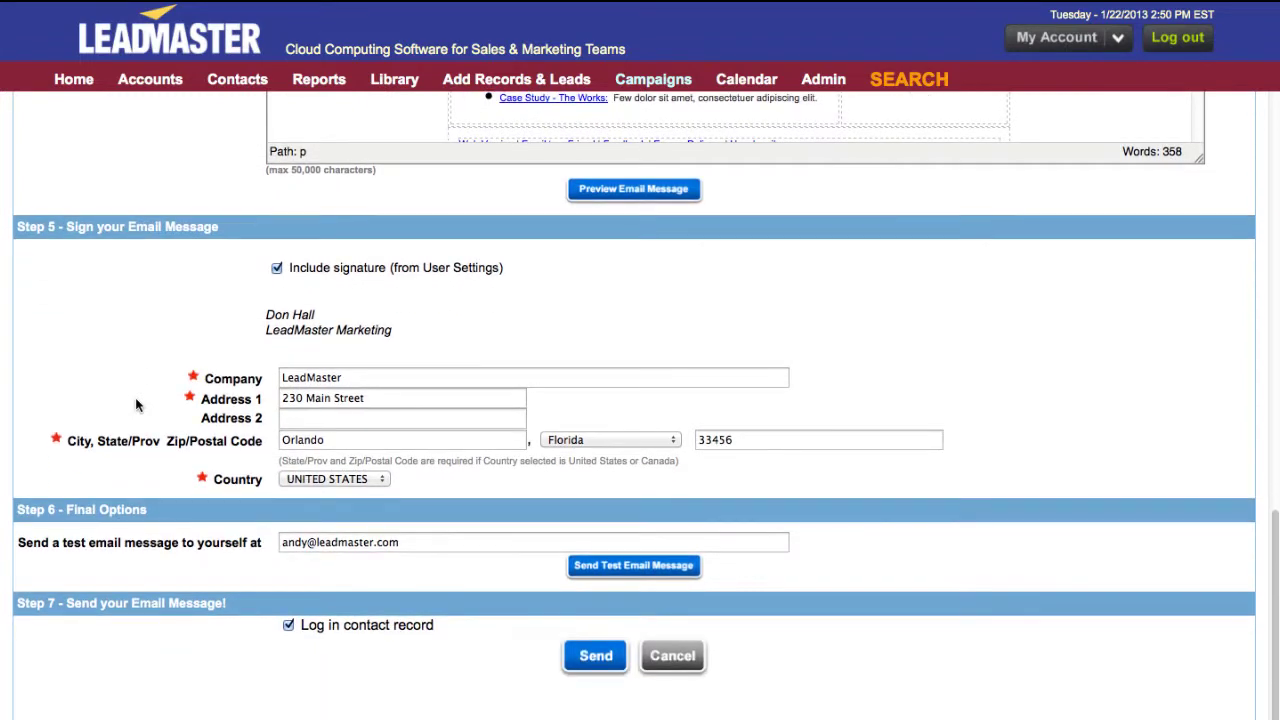
left_click_drag(65, 510, 174, 512)
left_click(174, 506)
left_click_drag(301, 625, 457, 631)
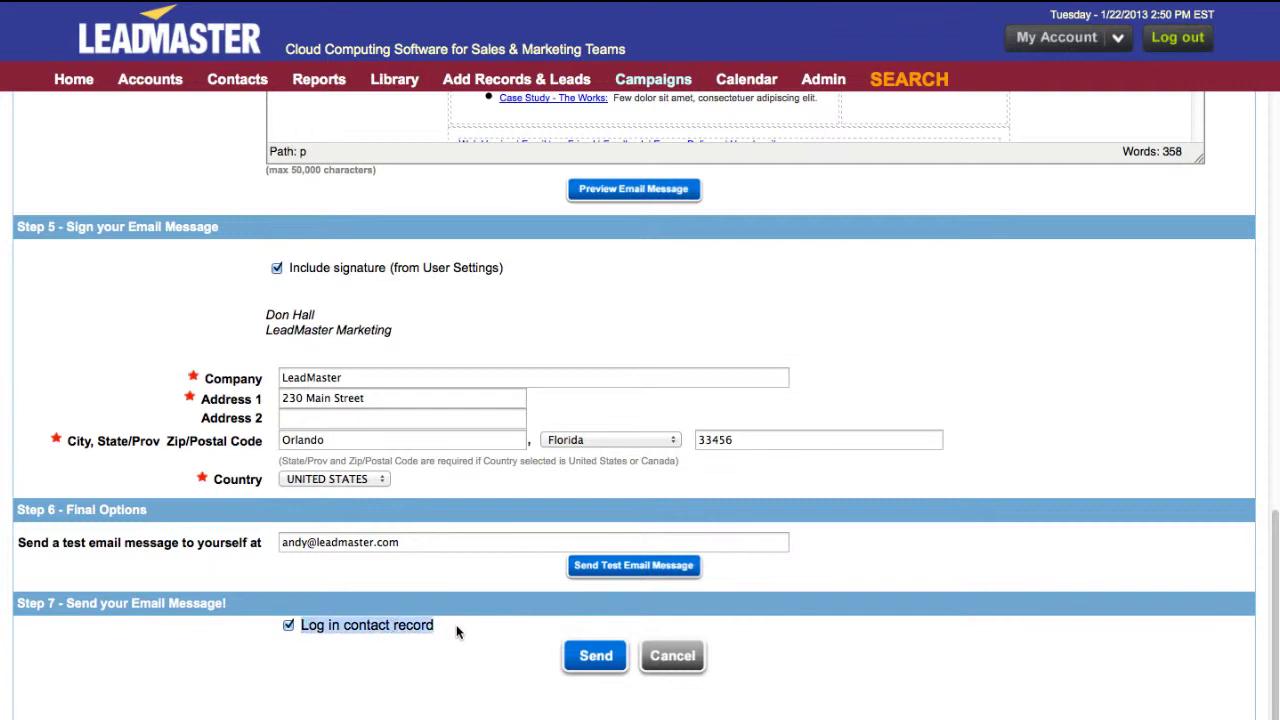
left_click(300, 625)
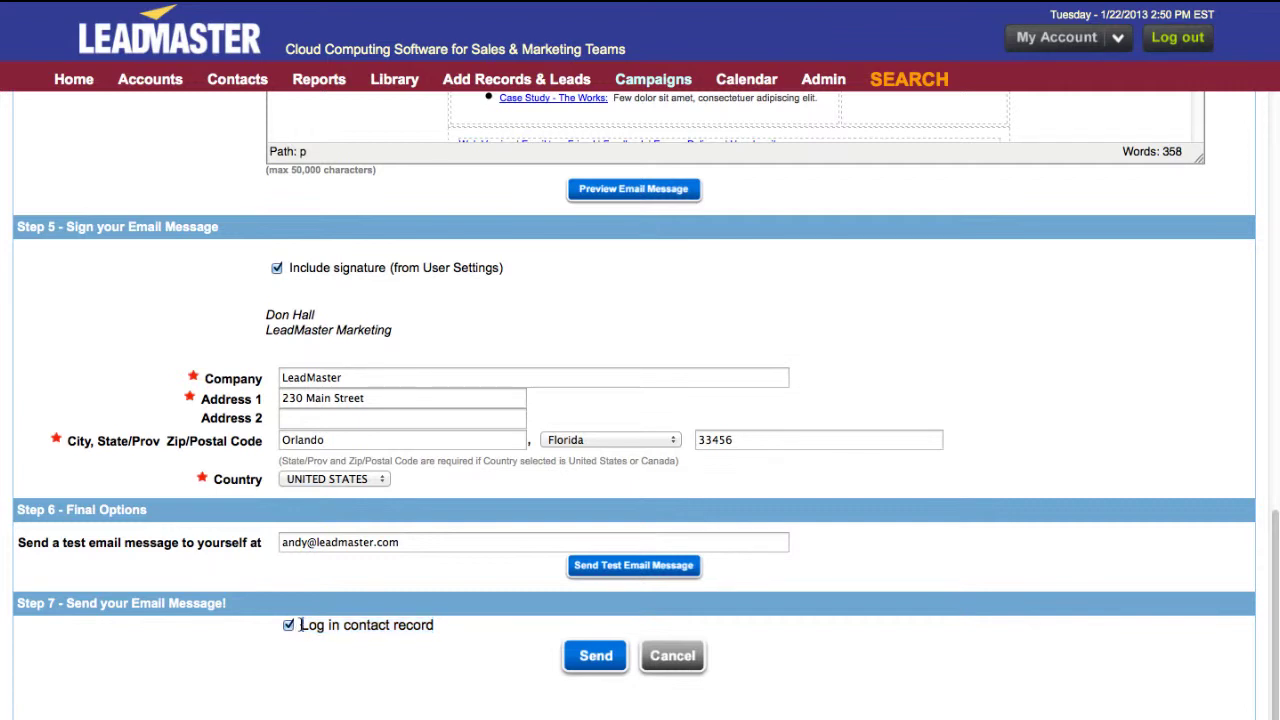
left_click_drag(300, 625, 469, 622)
left_click(469, 624)
- Send the email message to the selected contacts and close the sending confirmation page
left_click(603, 657)
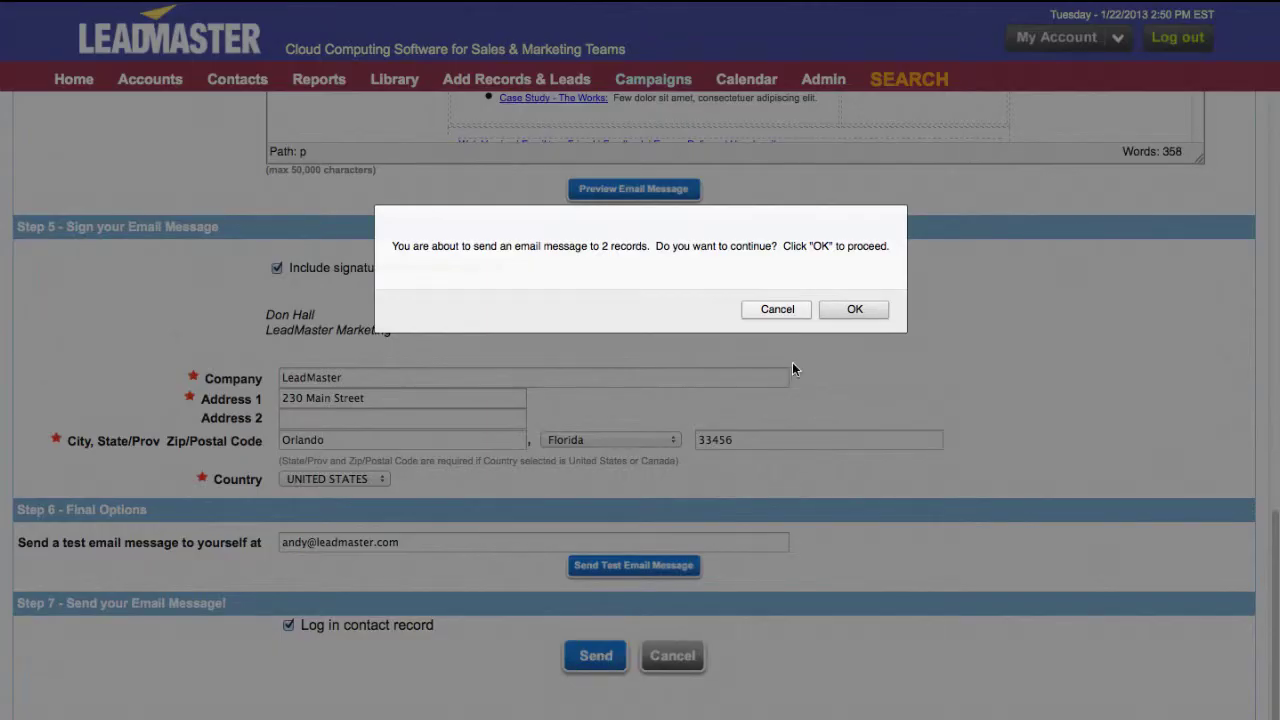
left_click(857, 310)
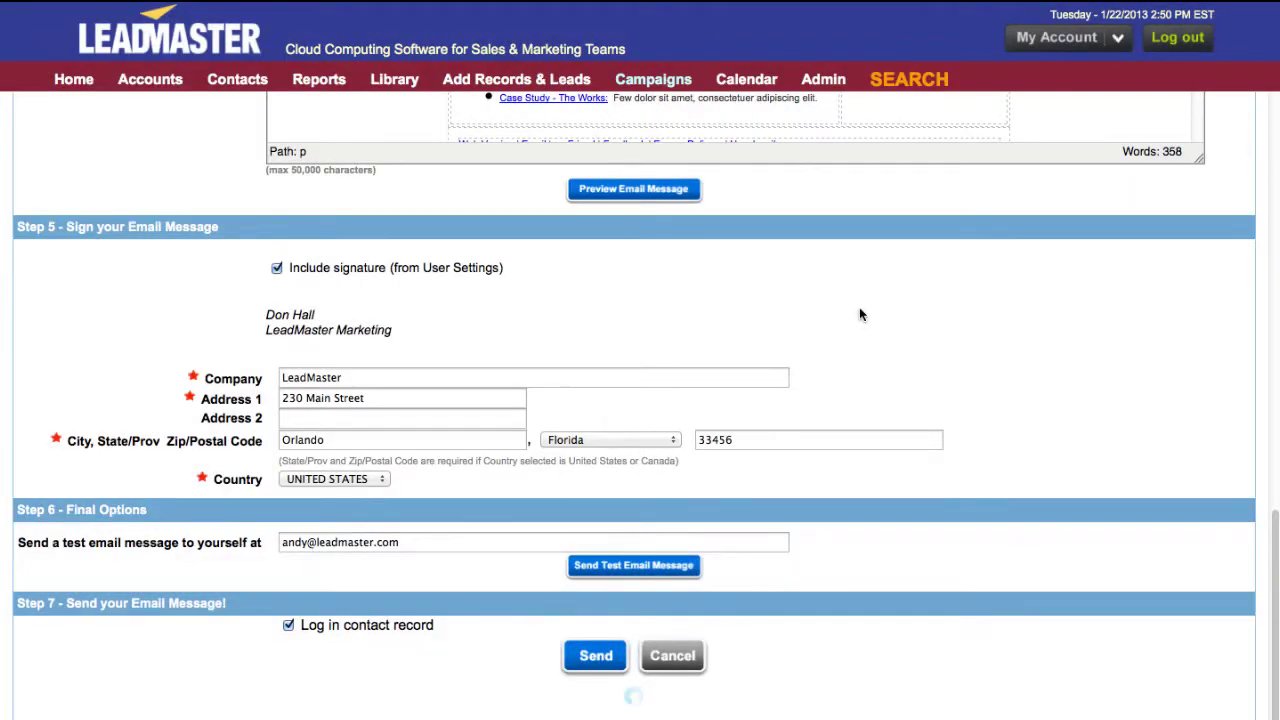
left_click(638, 272)
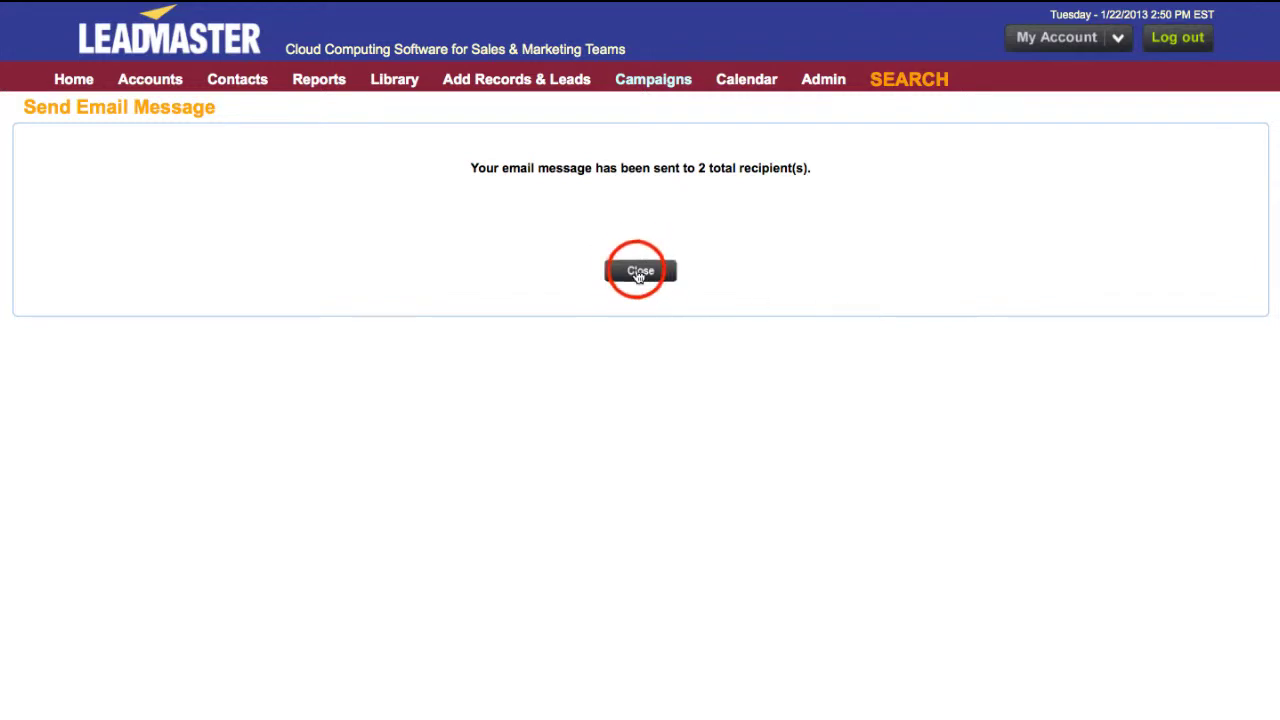